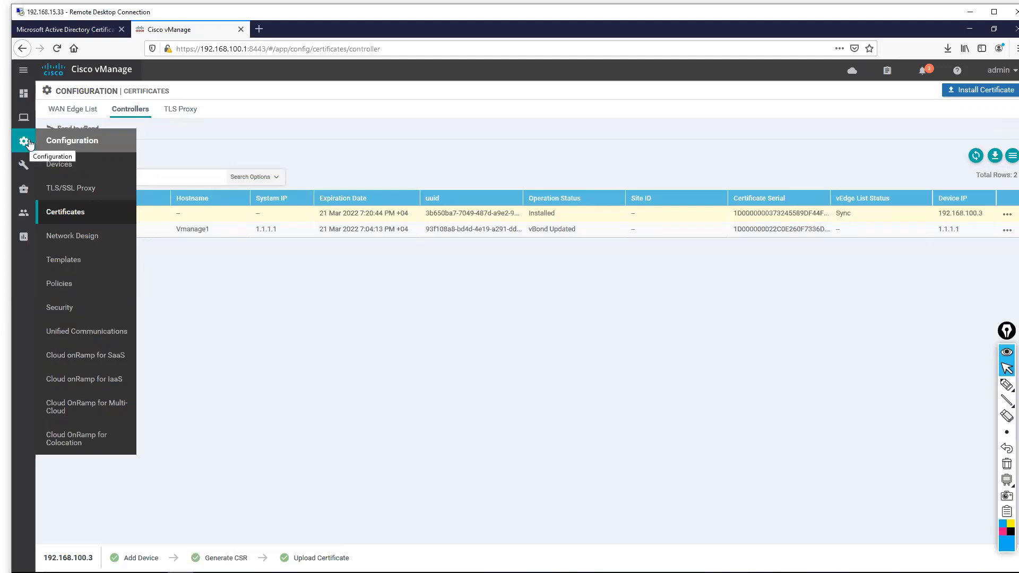
# Step: Open the form for adding a vSmart controller from the controllers list in the device configuration
pyautogui.click(55, 168)
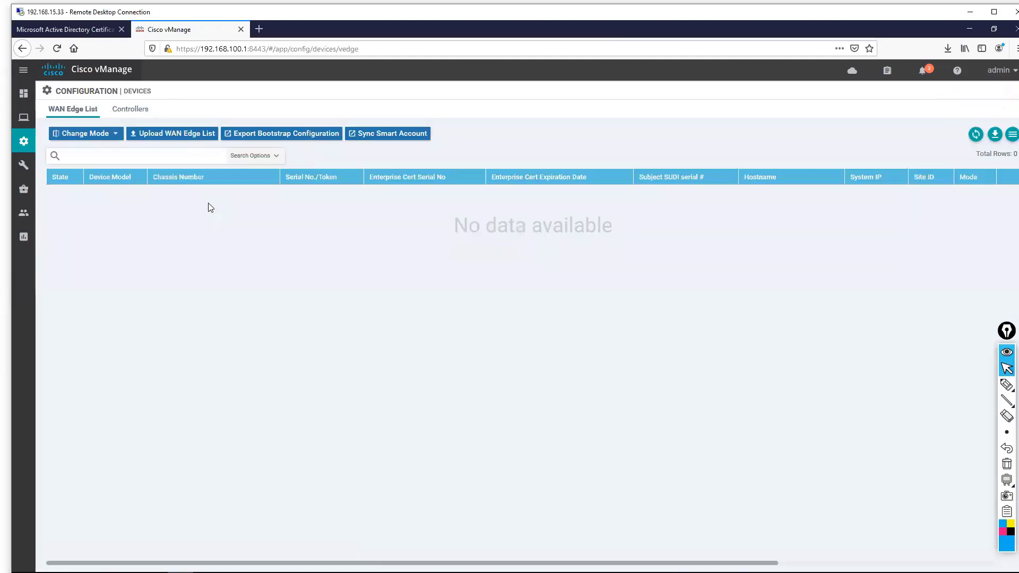
pyautogui.click(135, 112)
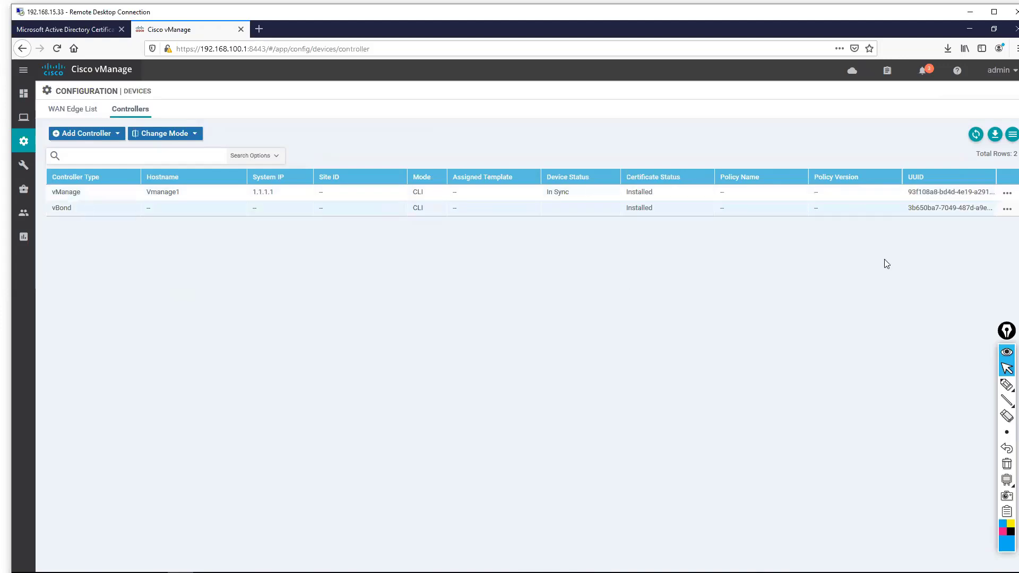
pyautogui.click(84, 138)
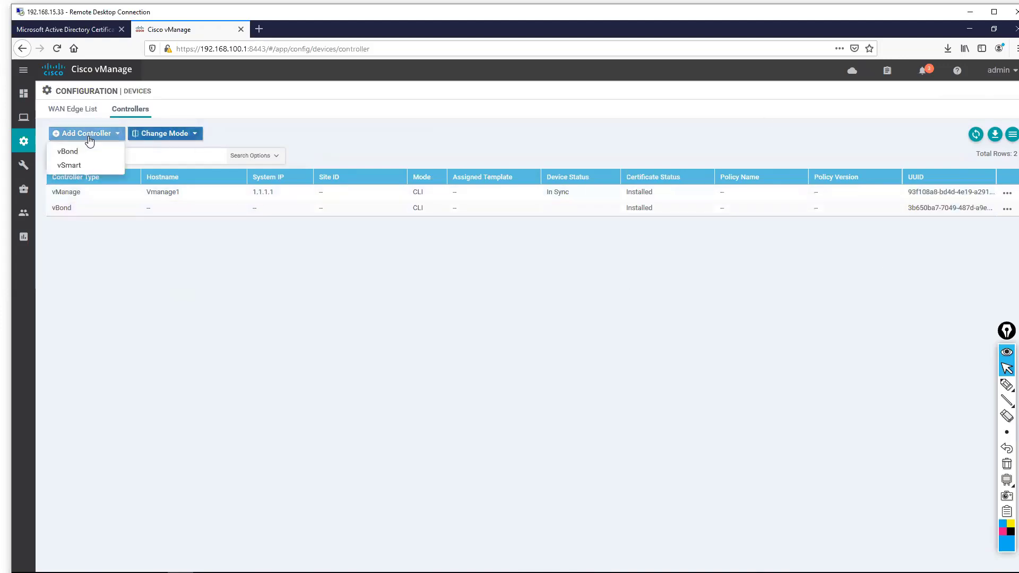
pyautogui.click(70, 165)
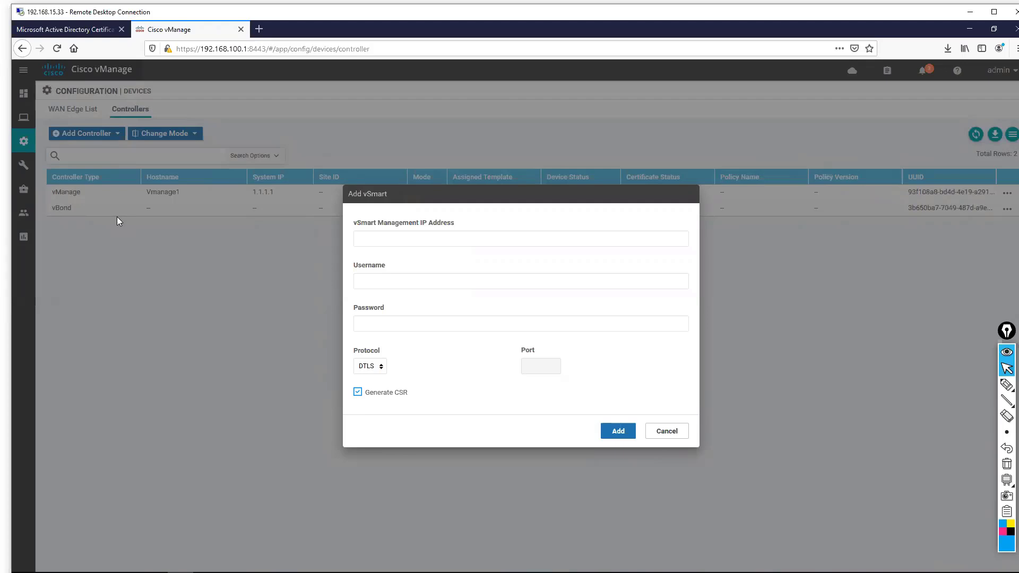
# Step: Add the vSmart with management IP address 192.168.100.2, username admin, the account password, DTLS protocol and CSR generation enabled
pyautogui.click(399, 241)
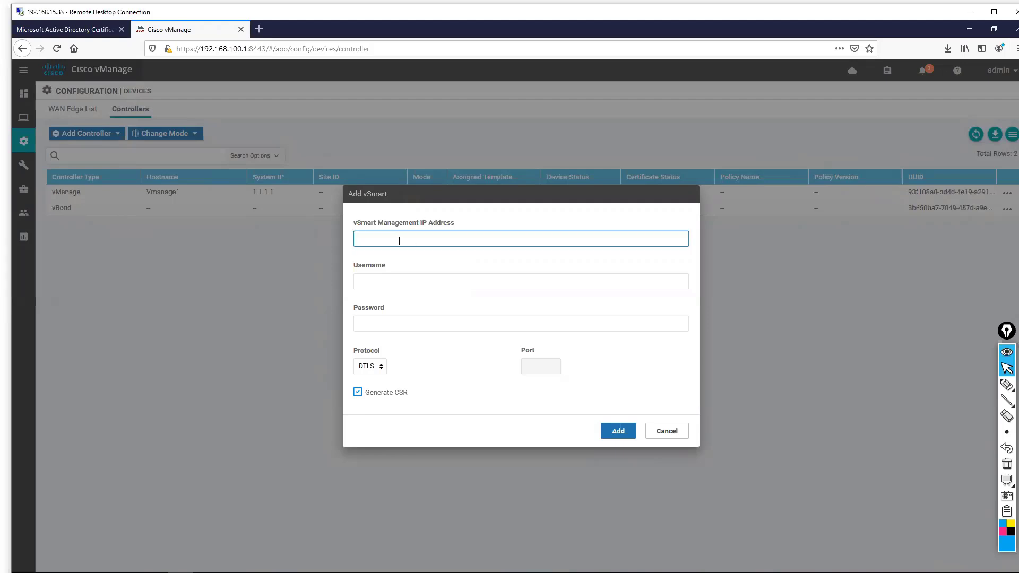
pyautogui.write('192.168.100.')
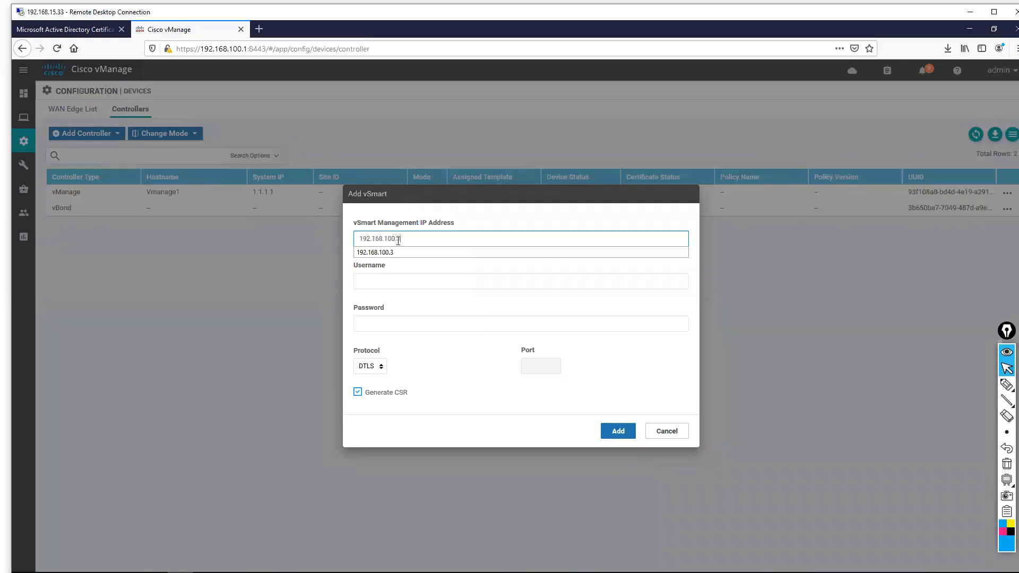
pyautogui.write('2')
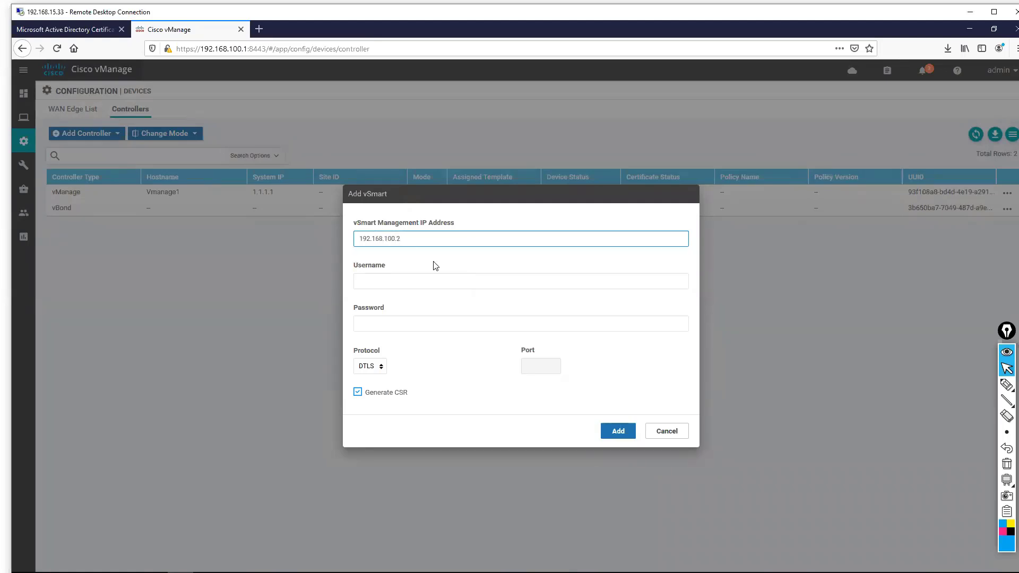
pyautogui.click(401, 282)
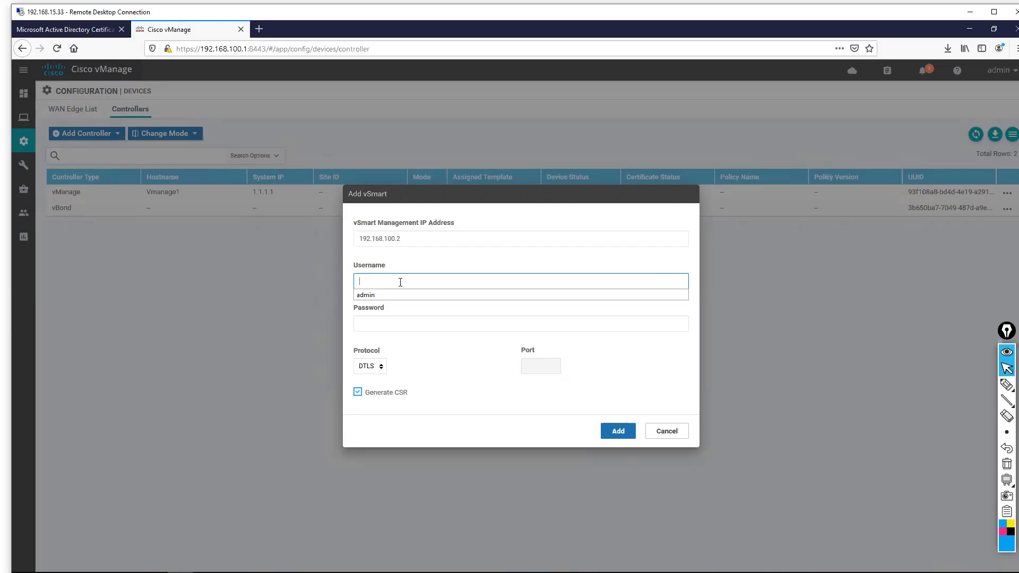
pyautogui.click(390, 296)
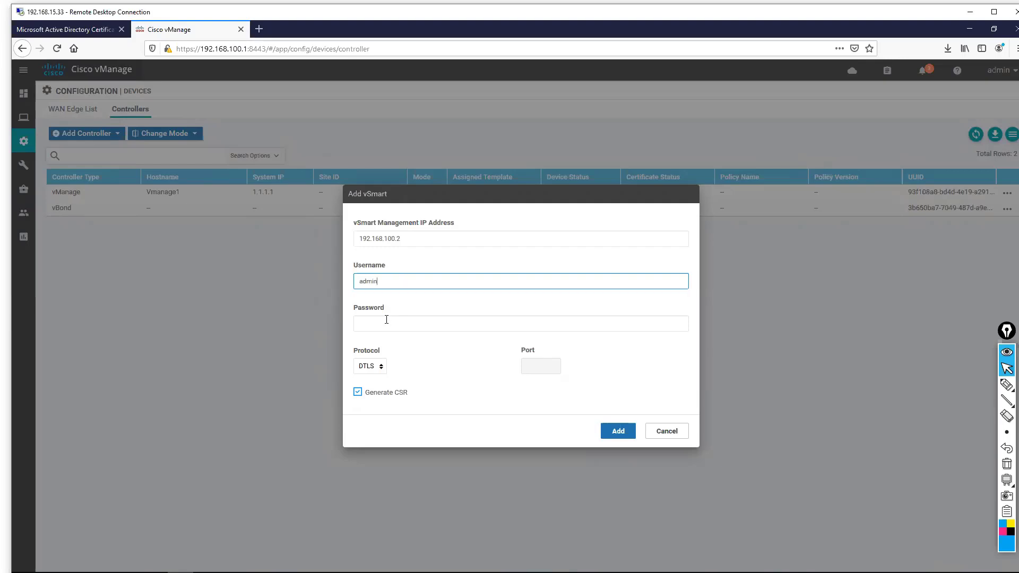
pyautogui.click(386, 320)
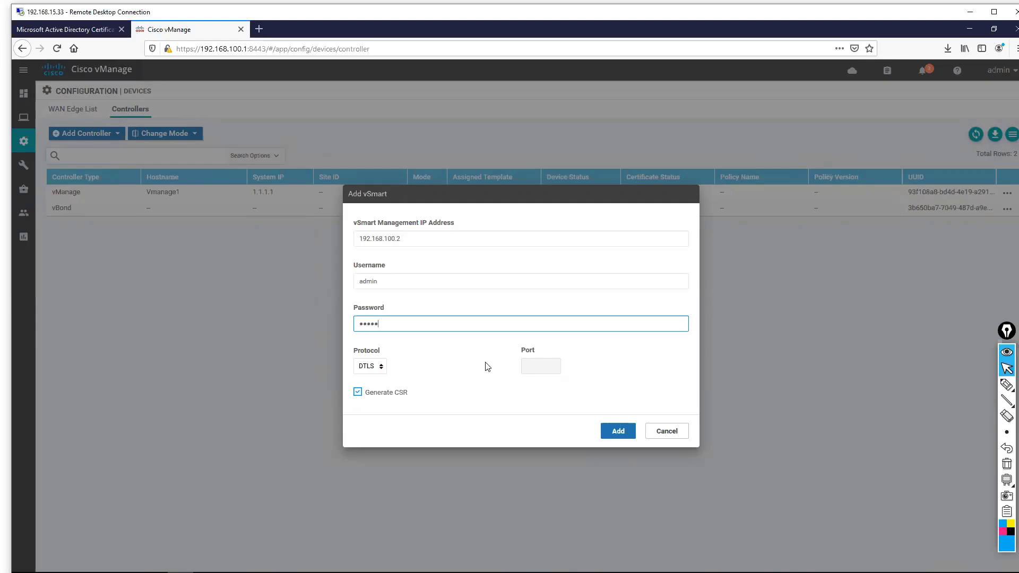
pyautogui.click(358, 393)
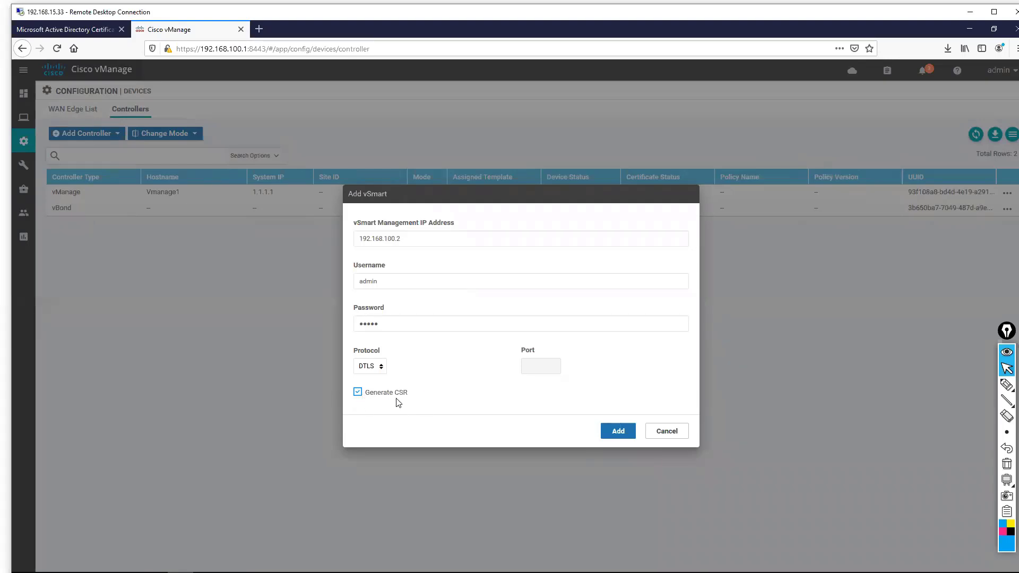
pyautogui.click(617, 431)
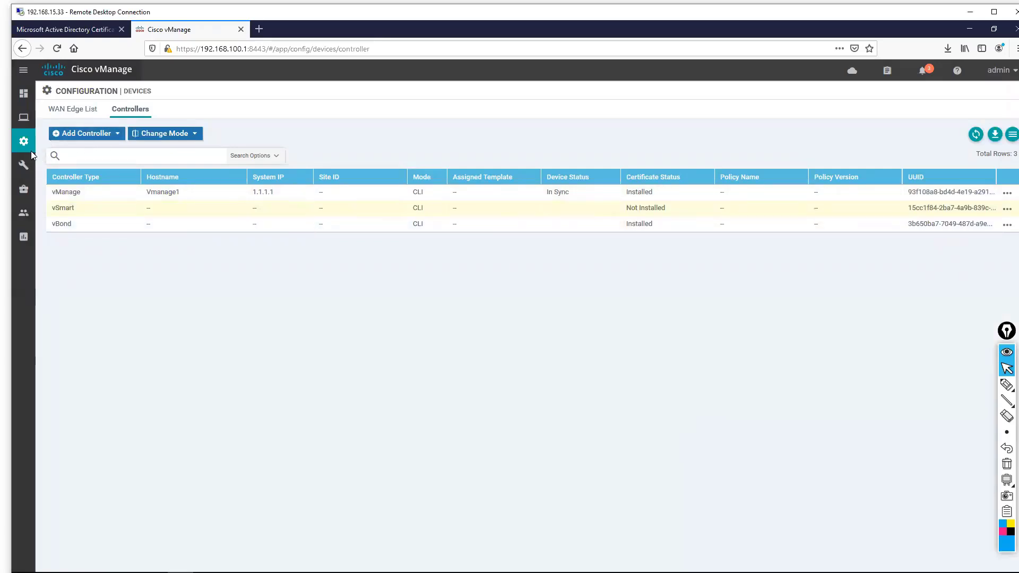
# Step: Copy the full CSR text of the vSmart at 192.168.100.2 from the controller certificates list and close the CSR view
pyautogui.moveTo(21, 148)
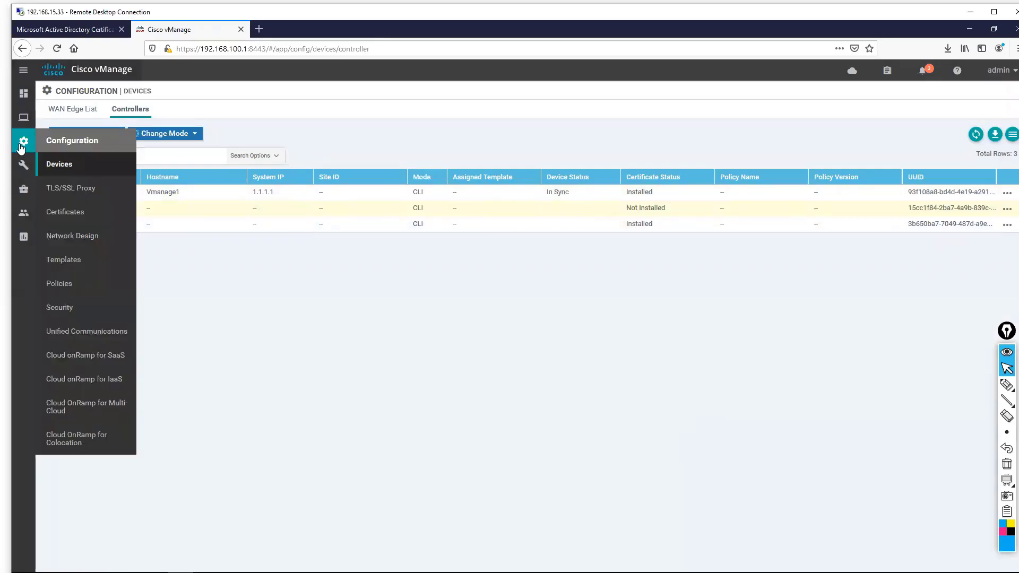
pyautogui.click(70, 212)
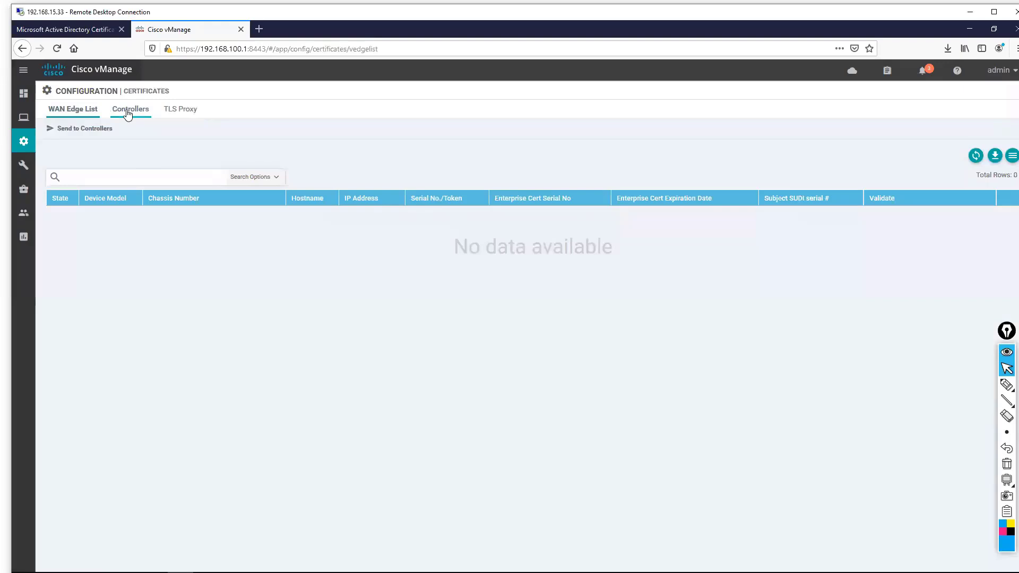
pyautogui.click(128, 112)
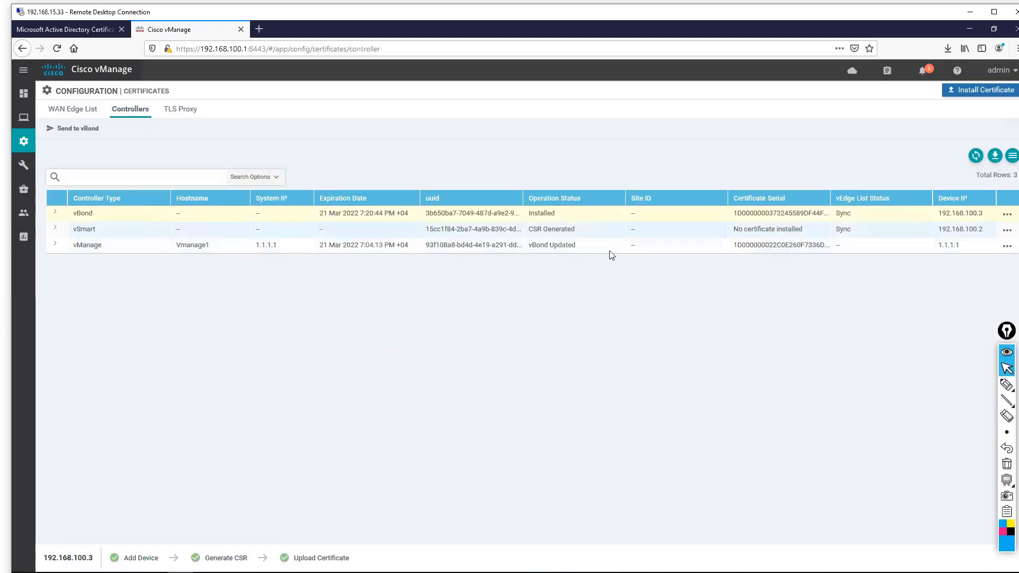
pyautogui.click(1007, 232)
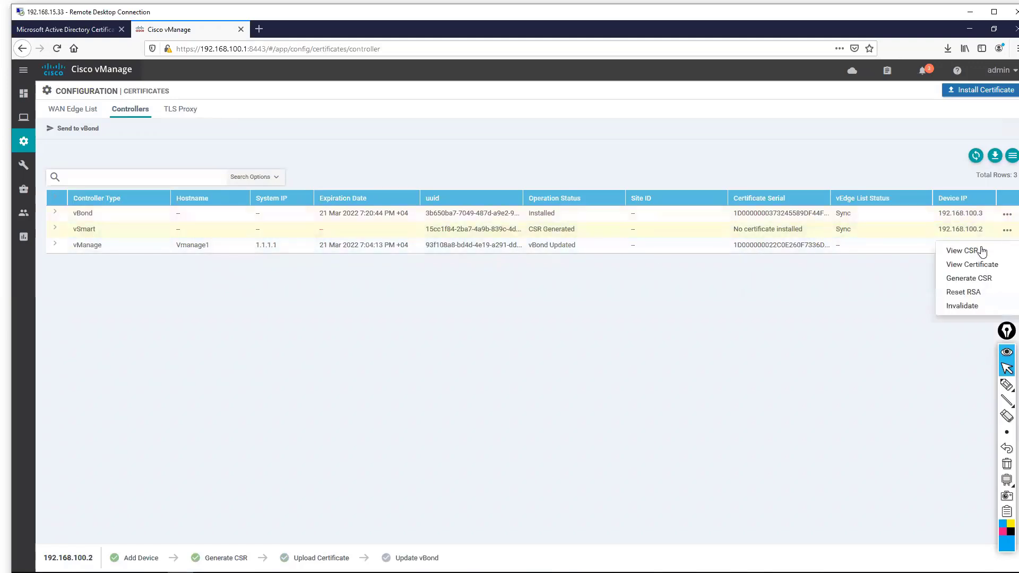
pyautogui.click(972, 253)
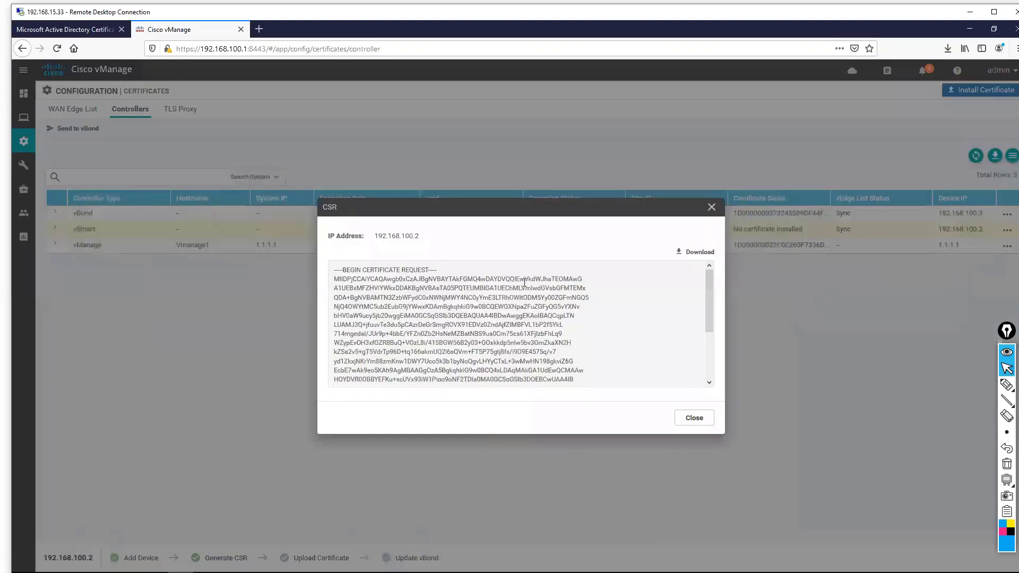
pyautogui.hotkey('ctrl', 'a')
pyautogui.rightClick(501, 305)
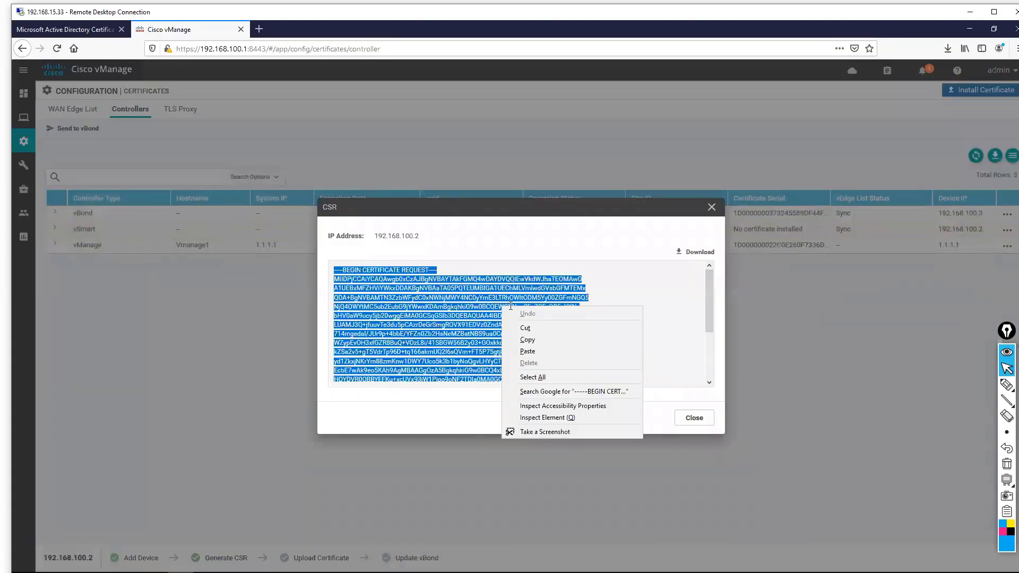
pyautogui.click(532, 338)
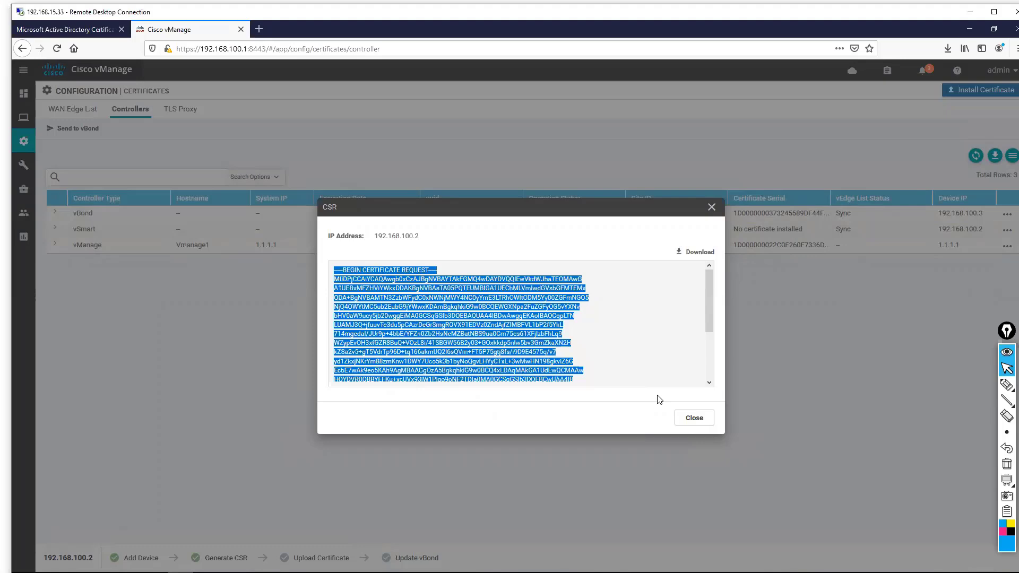
pyautogui.click(693, 419)
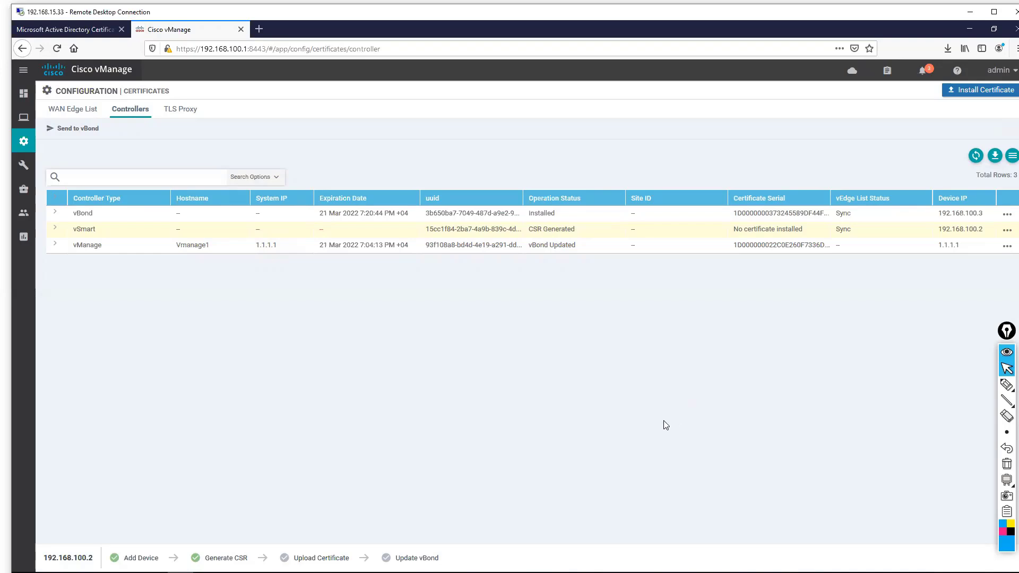
# Step: Submit an advanced certificate request with the copied vSmart CSR on the Active Directory Certificate Services site
pyautogui.click(56, 24)
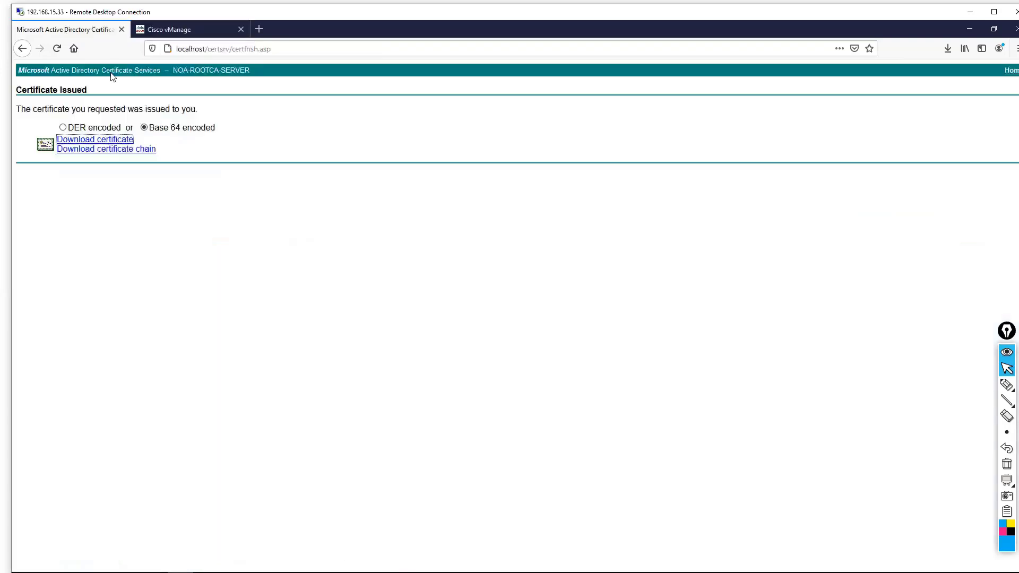
pyautogui.click(1005, 71)
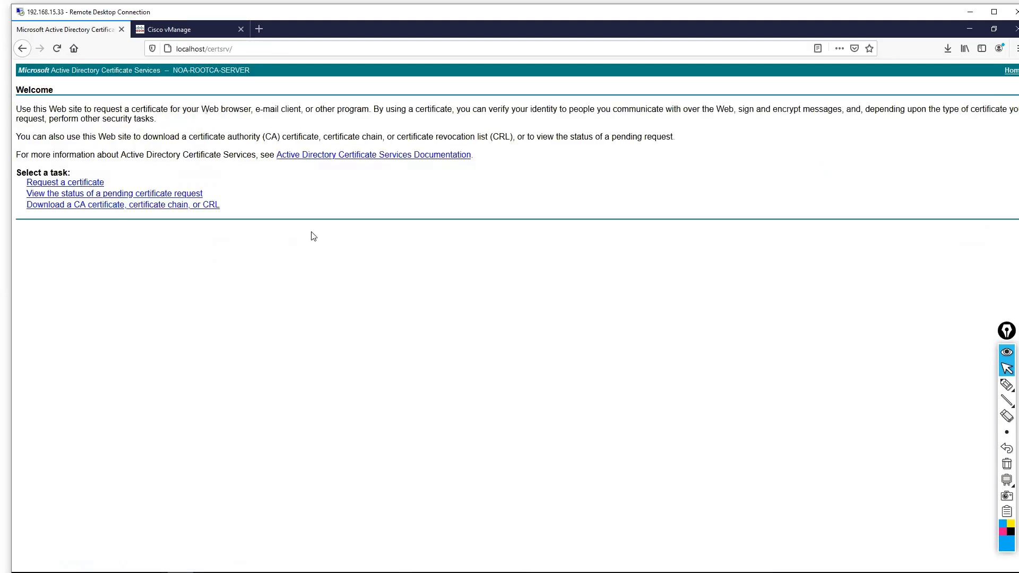
pyautogui.click(68, 183)
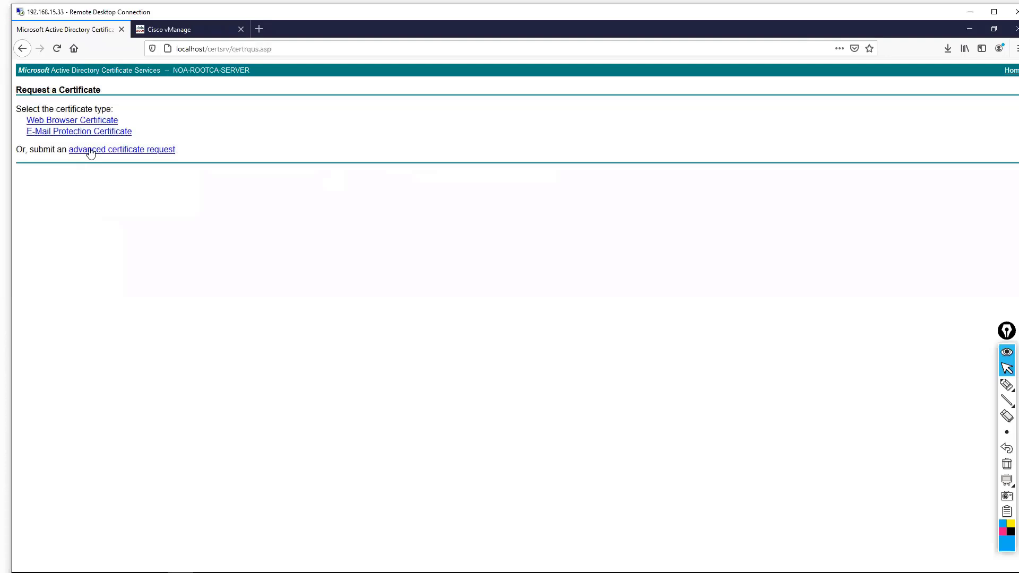
pyautogui.click(89, 151)
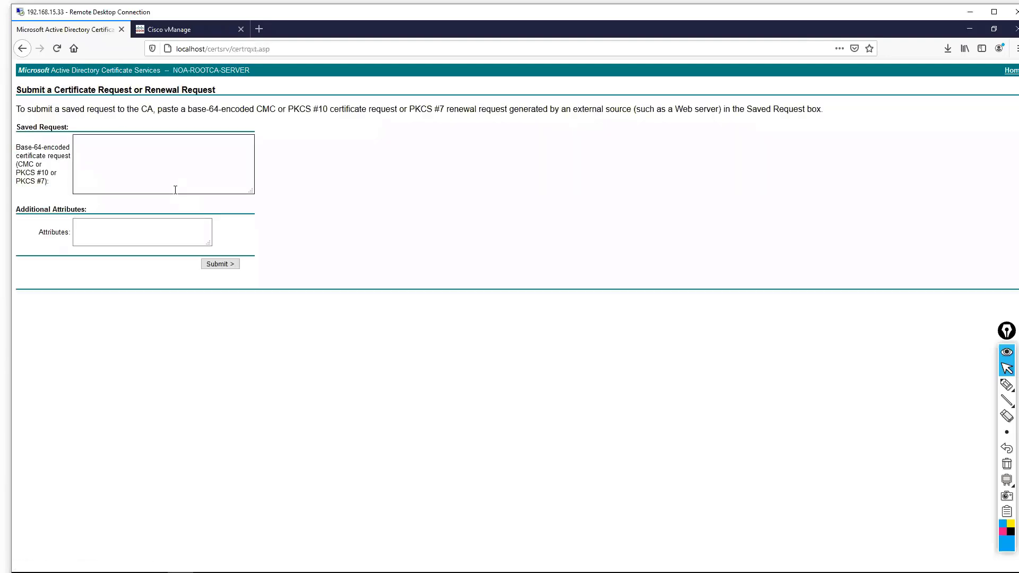
pyautogui.click(126, 143)
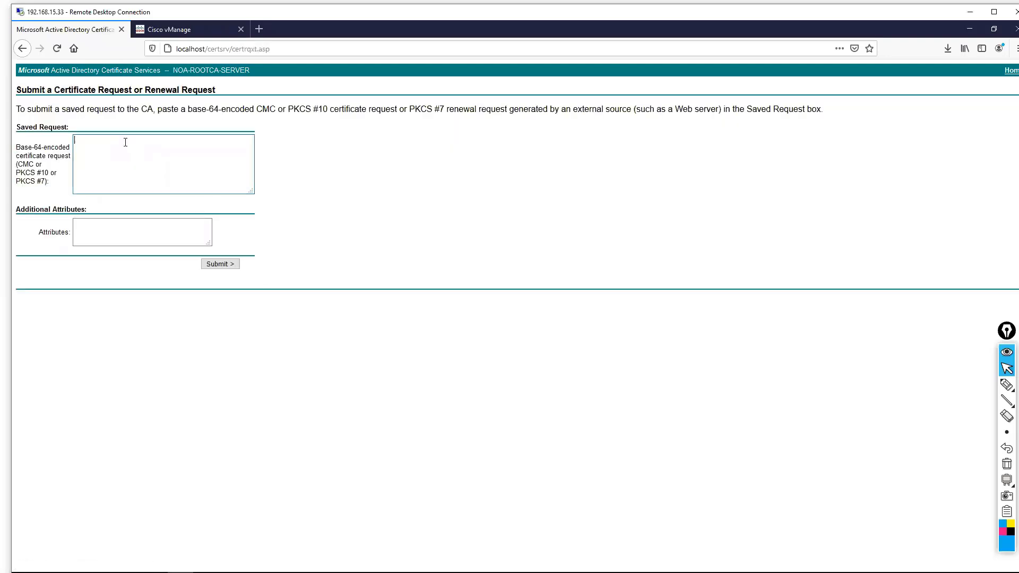
pyautogui.hotkey('ctrl', 'v')
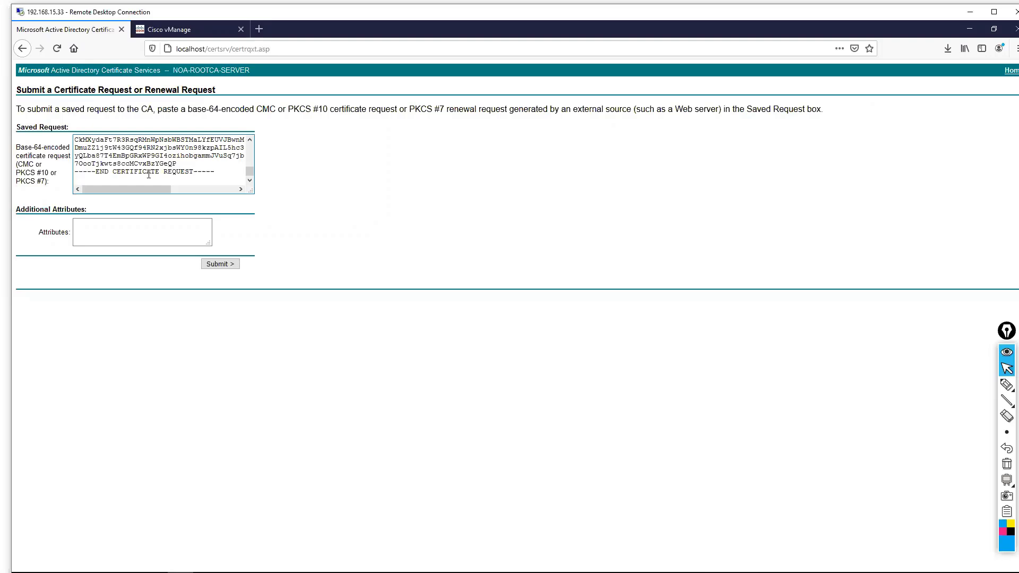
pyautogui.click(213, 266)
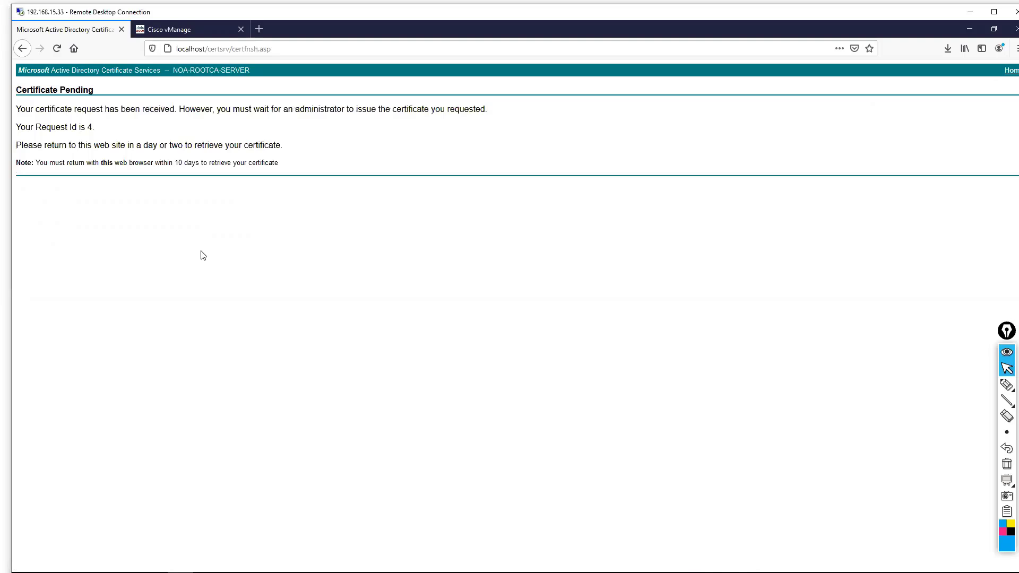
pyautogui.moveTo(46, 127); pyautogui.dragTo(129, 131)
# Step: Switch to the Certification Authority console, issue pending request 4 and show the issued certificates
pyautogui.doubleClick(489, 16)
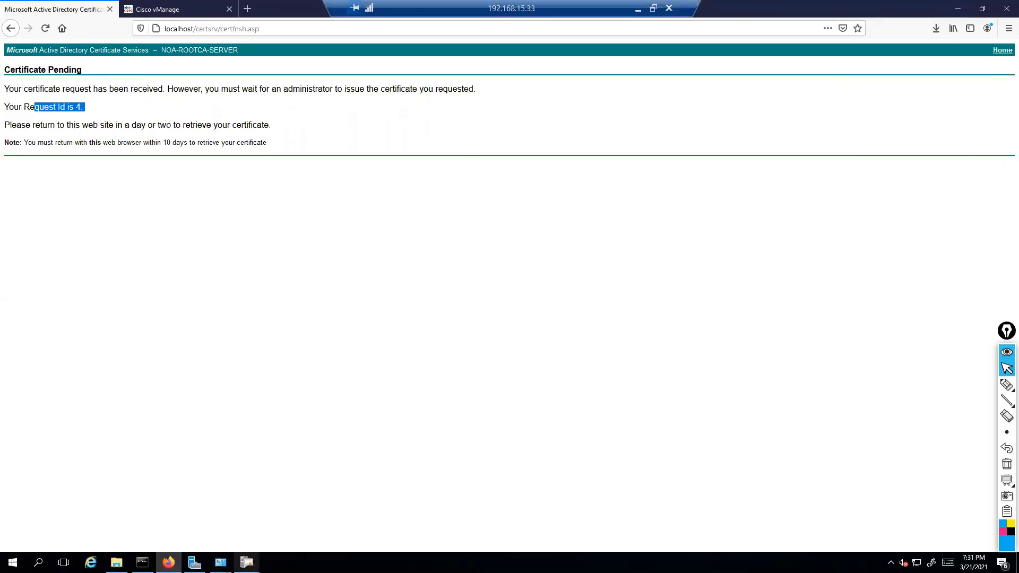
pyautogui.moveTo(247, 562)
pyautogui.click(266, 521)
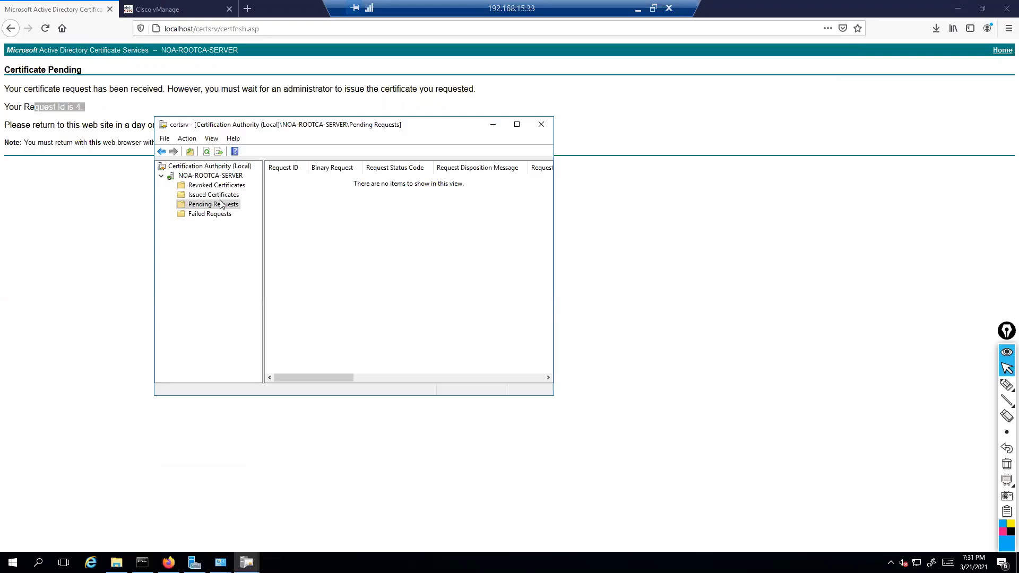
pyautogui.press('Up')
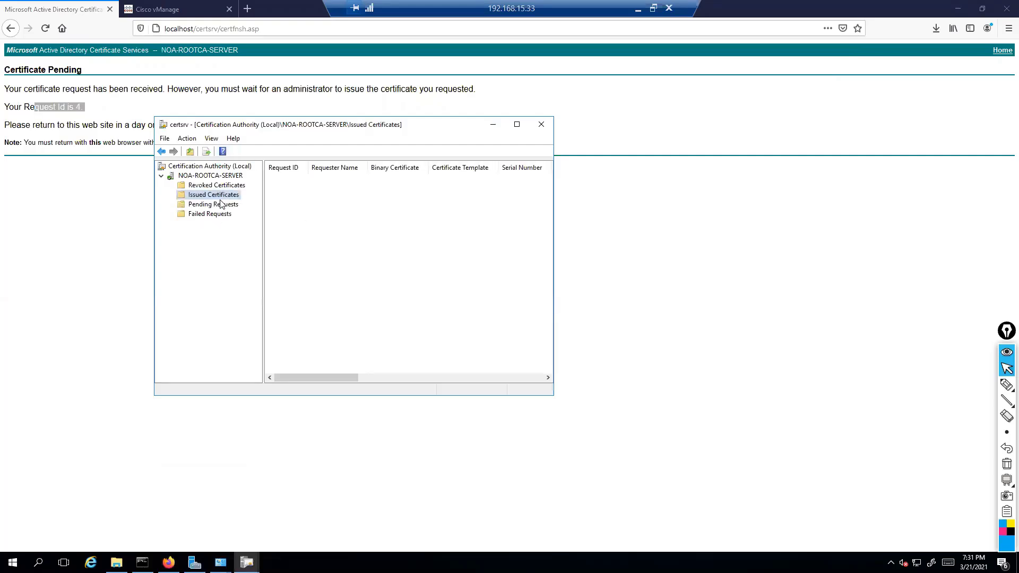
pyautogui.click(222, 205)
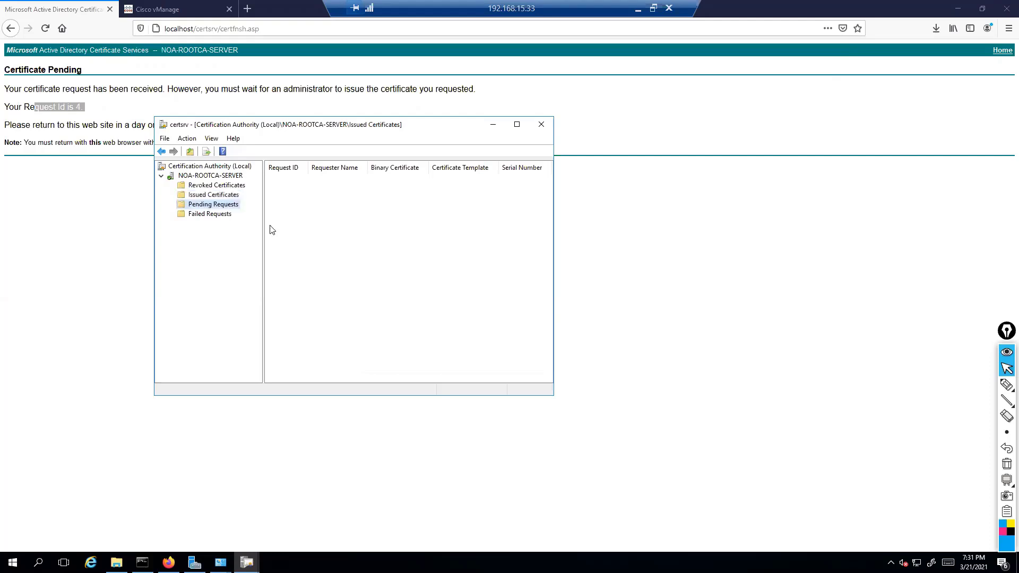
pyautogui.rightClick(278, 183)
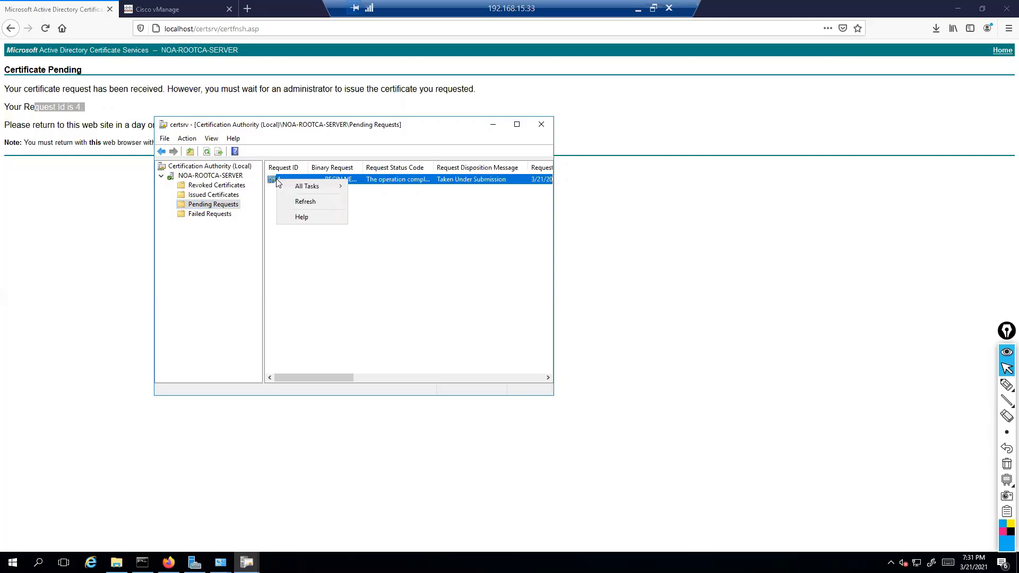
pyautogui.moveTo(314, 186)
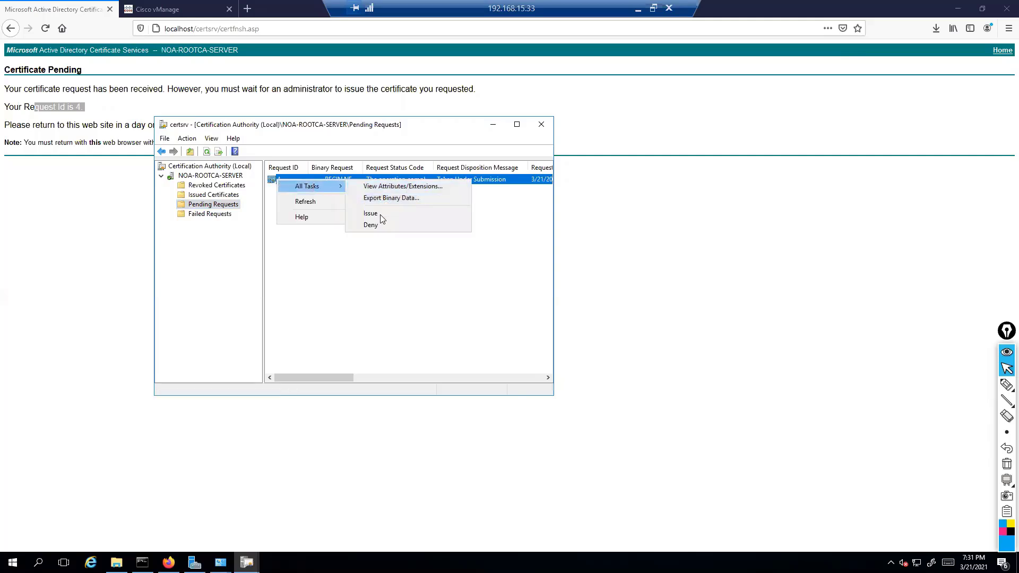
pyautogui.click(374, 212)
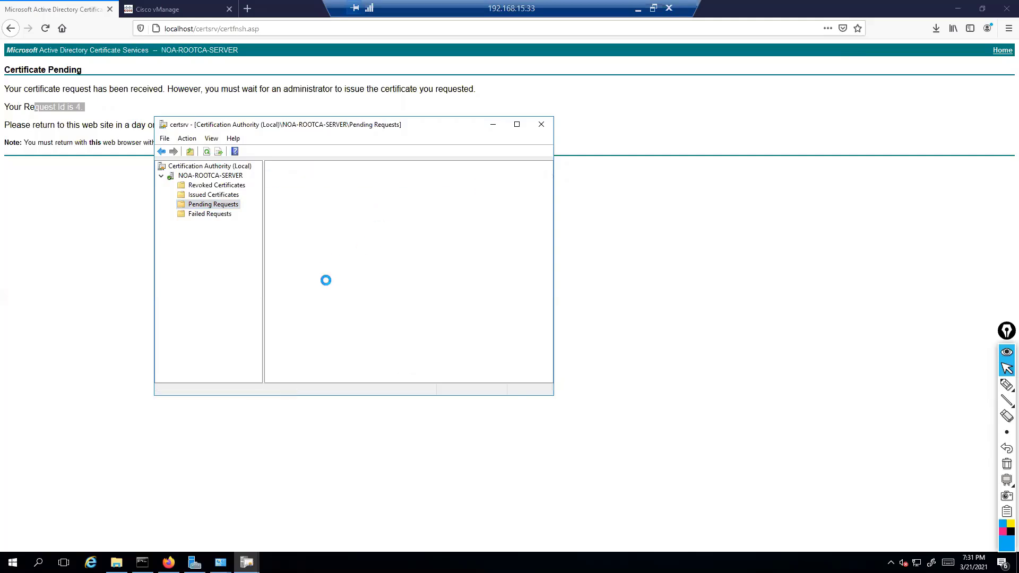
pyautogui.click(216, 196)
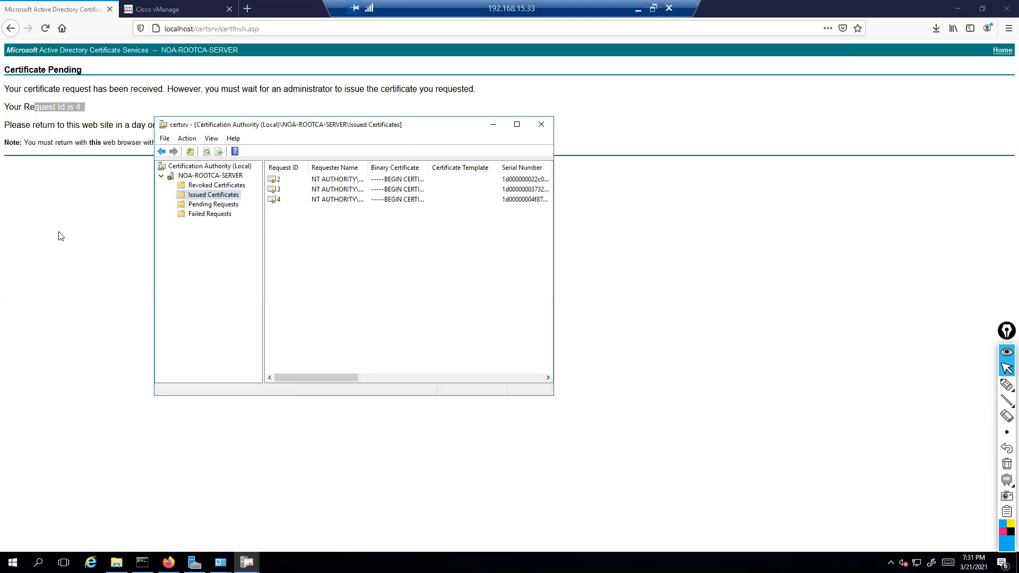
# Step: Switch back to the Certificate Services site in Firefox and save the issued Saved-Request Certificate as a Base 64 encoded file
pyautogui.hotkey('alt', 'Tab')
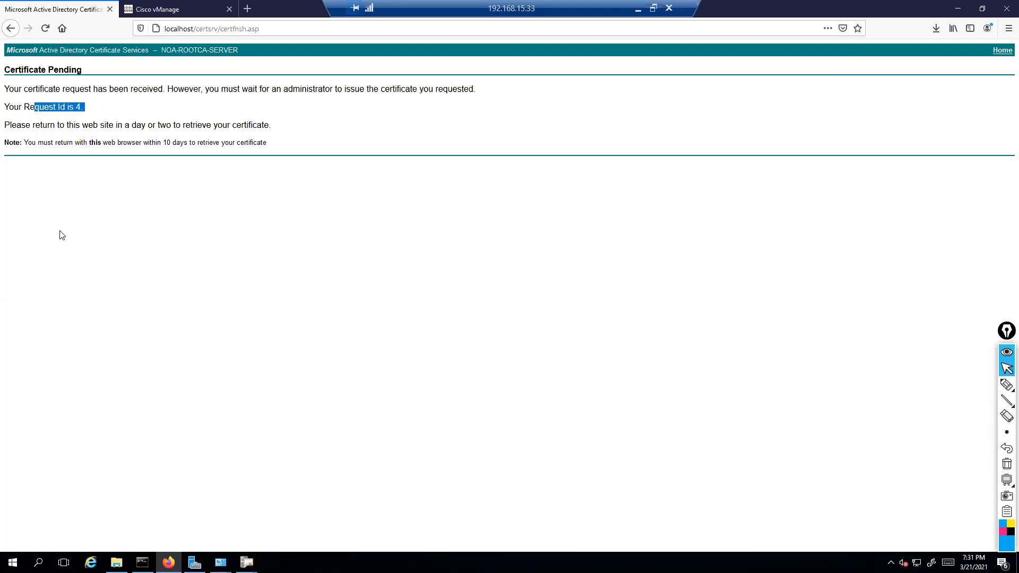
pyautogui.click(1002, 51)
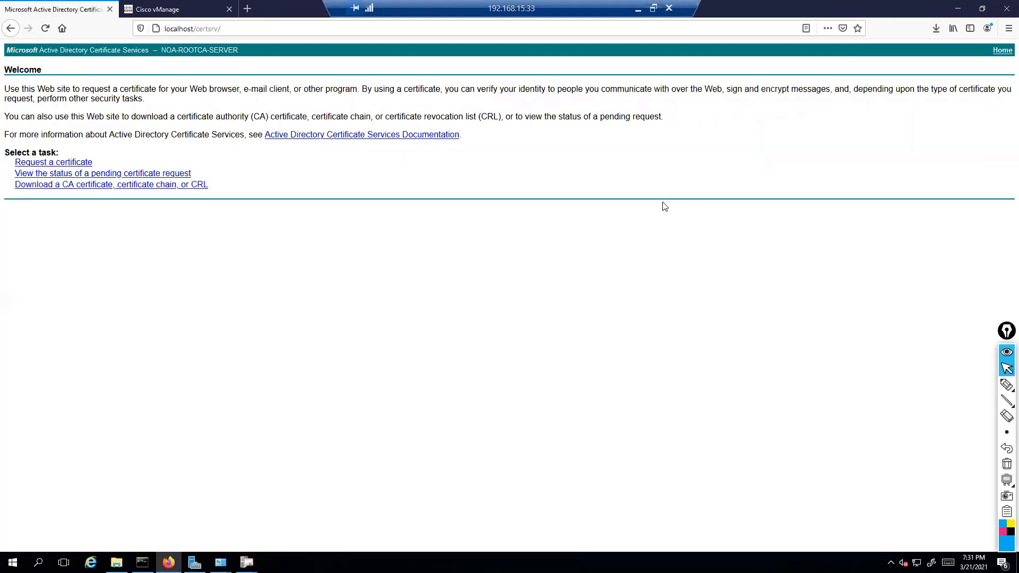
pyautogui.click(144, 175)
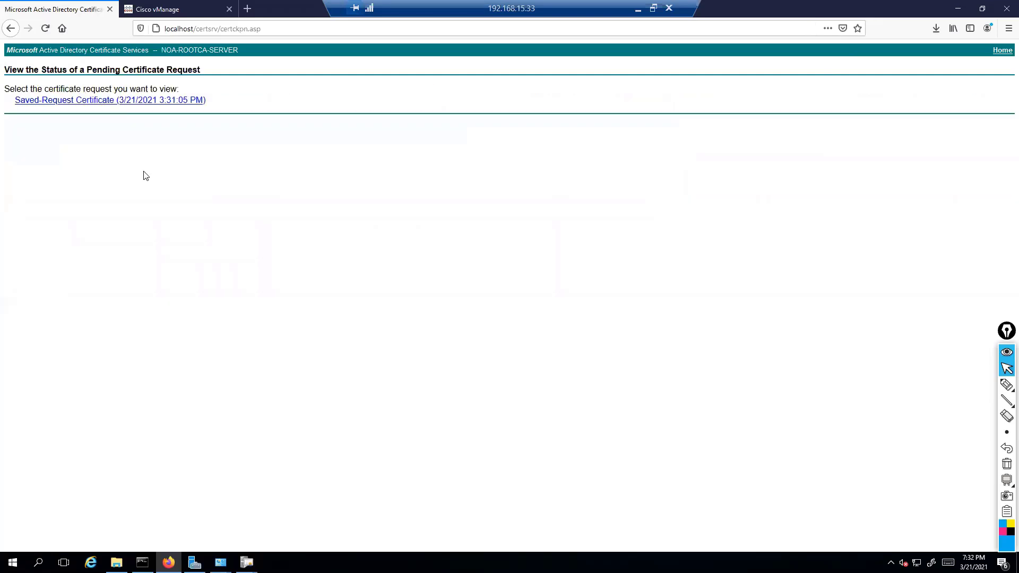
pyautogui.click(106, 101)
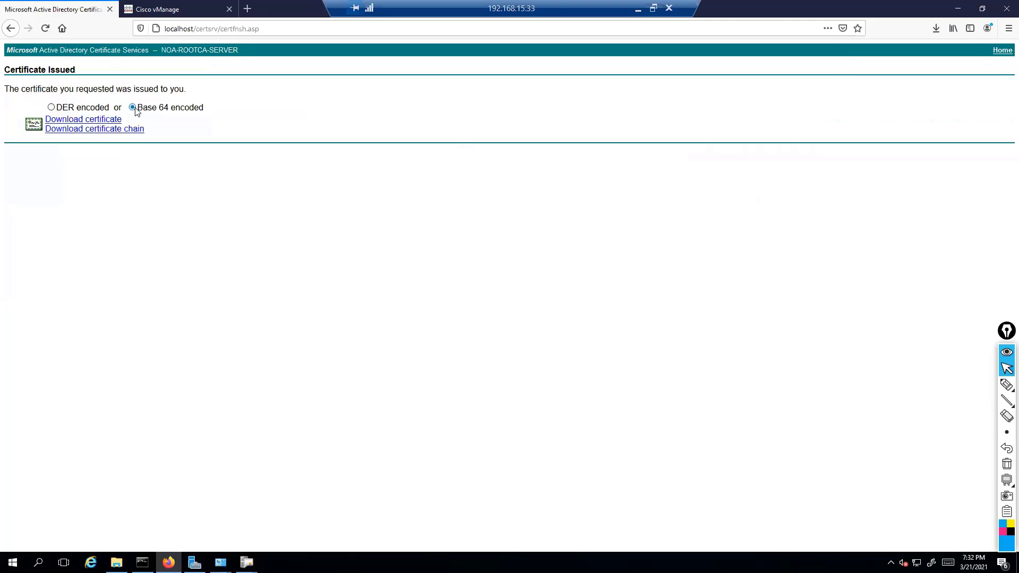
pyautogui.click(89, 123)
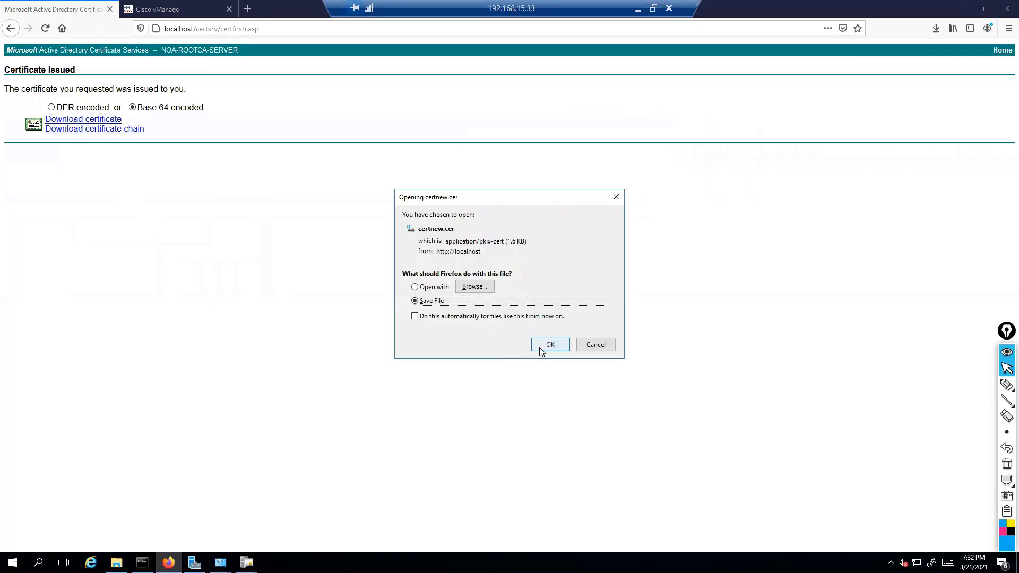
pyautogui.click(540, 347)
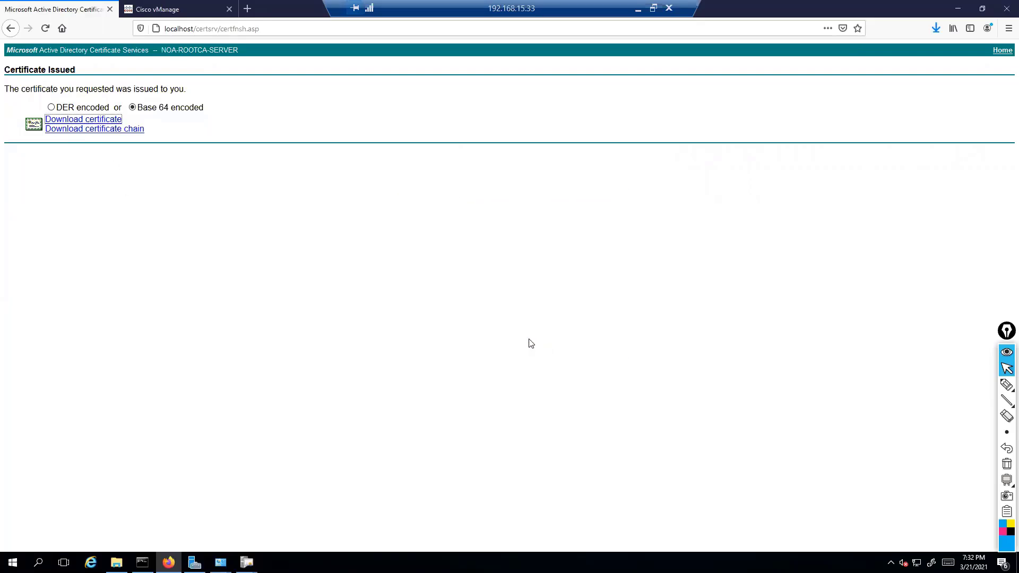
# Step: Show the Downloads folder in File Explorer and rename the downloaded certnew certificate as Vsmartcert
pyautogui.click(936, 29)
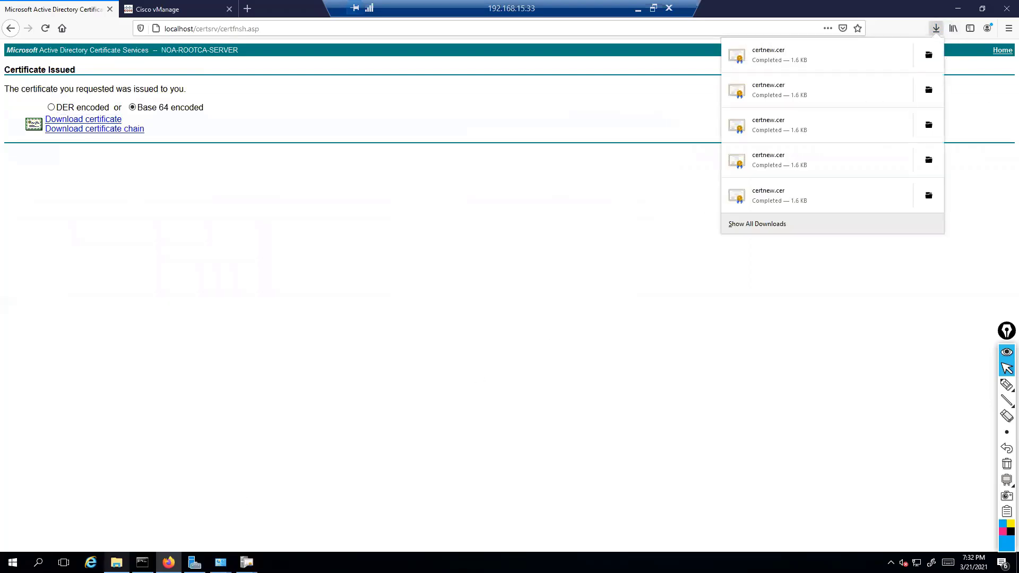
pyautogui.click(116, 562)
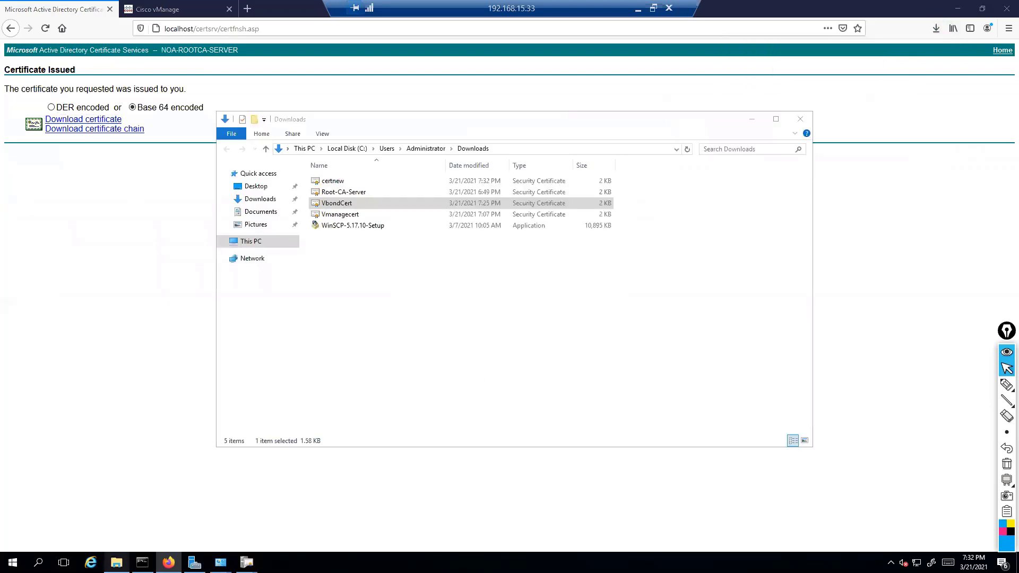
pyautogui.click(342, 184)
pyautogui.rightClick(342, 186)
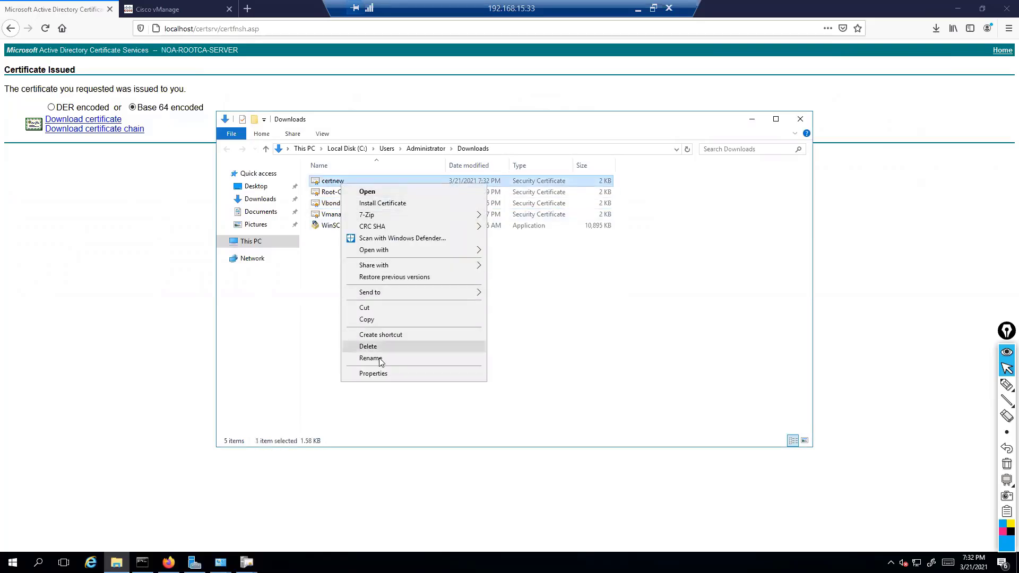
pyautogui.click(380, 361)
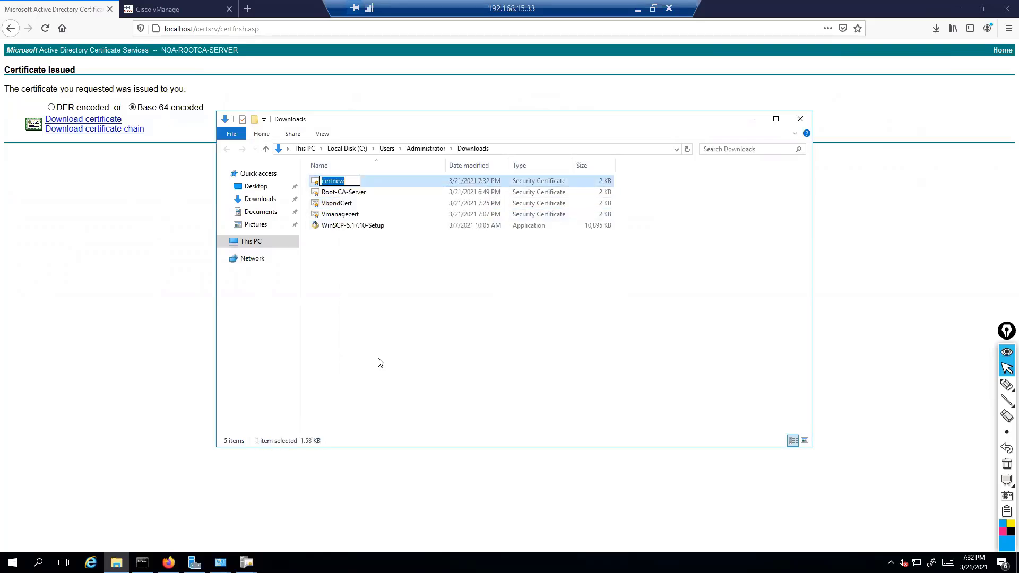
pyautogui.write('Vm')
pyautogui.press('BackSpace')
pyautogui.press('BackSpace')
pyautogui.write('Vsmartcert')
pyautogui.press('Return')
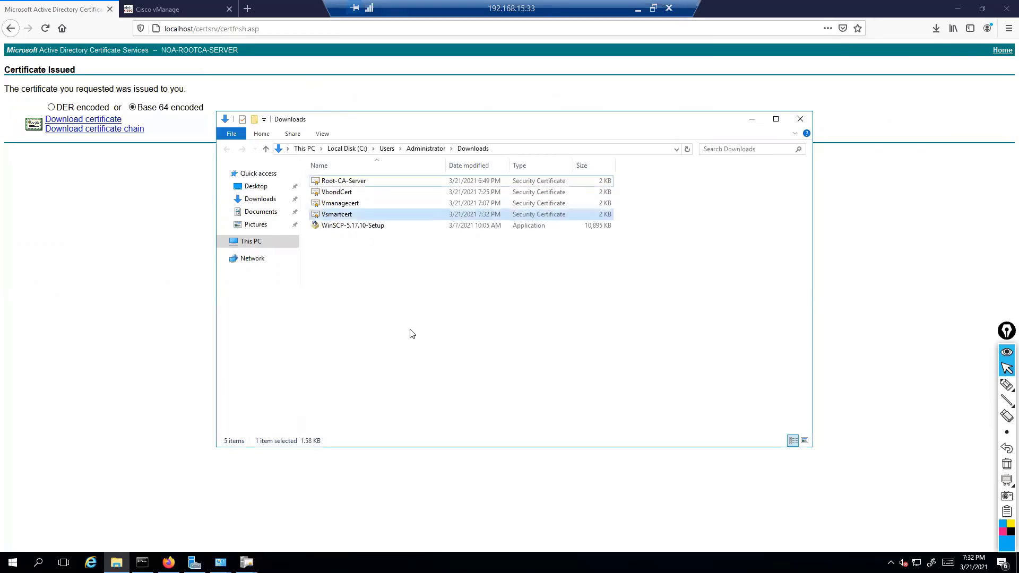
# Step: Copy the full certificate text of Vsmartcert using Notepad, close the file and return to the Certificate Services home page
pyautogui.rightClick(344, 217)
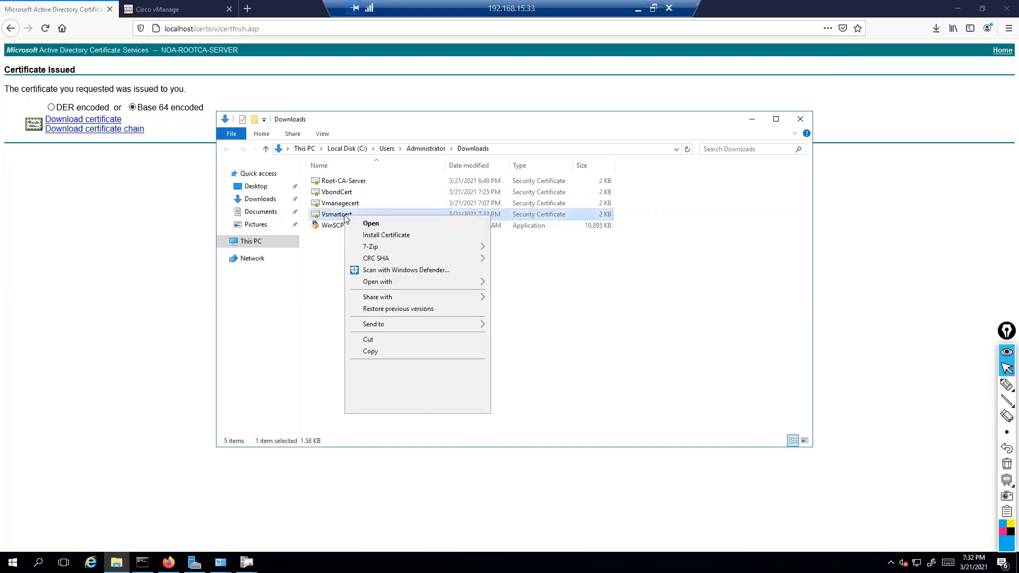
pyautogui.moveTo(449, 285)
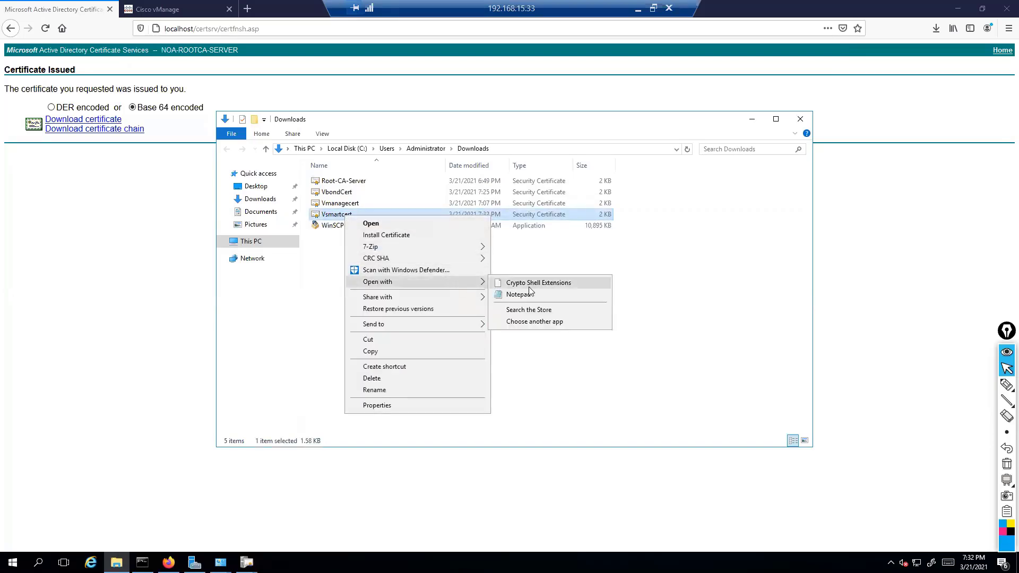
pyautogui.click(530, 292)
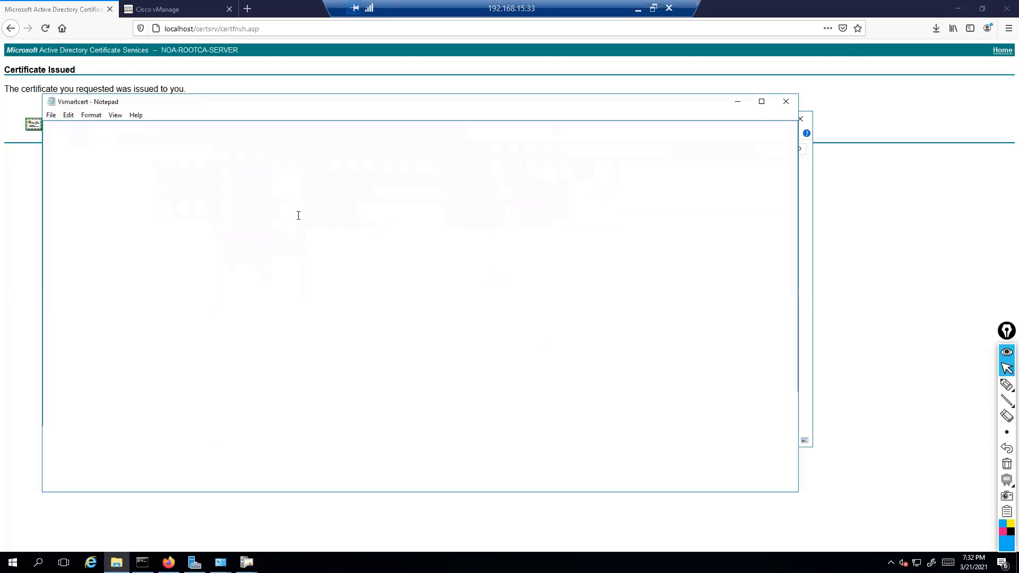
pyautogui.hotkey('ctrl', 'a')
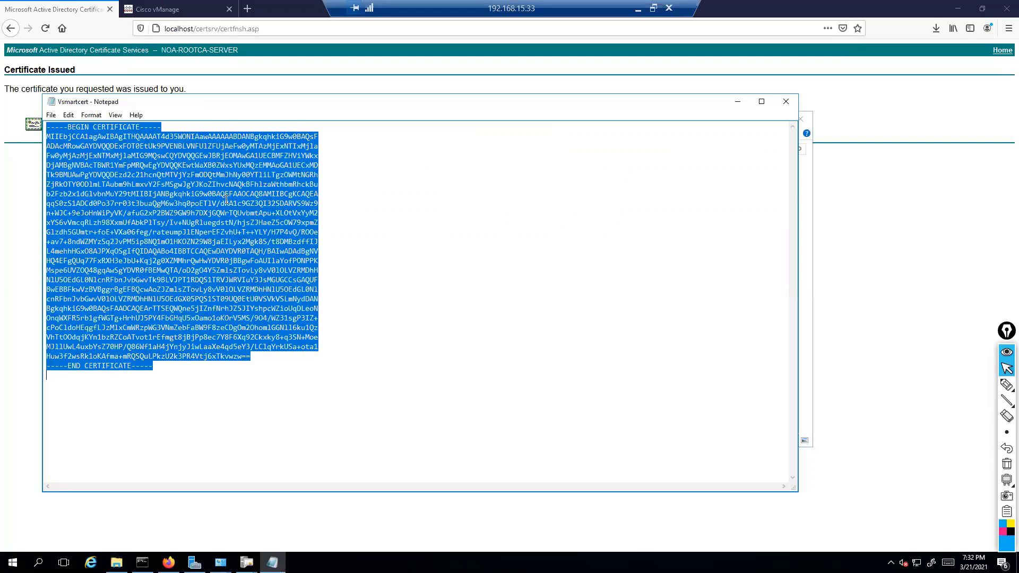
pyautogui.click(786, 101)
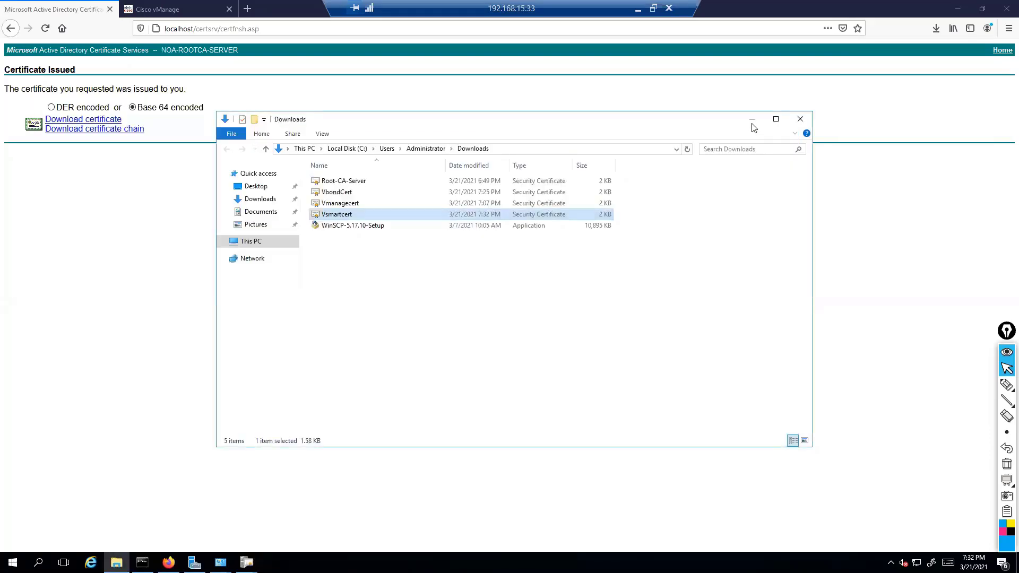
pyautogui.click(754, 118)
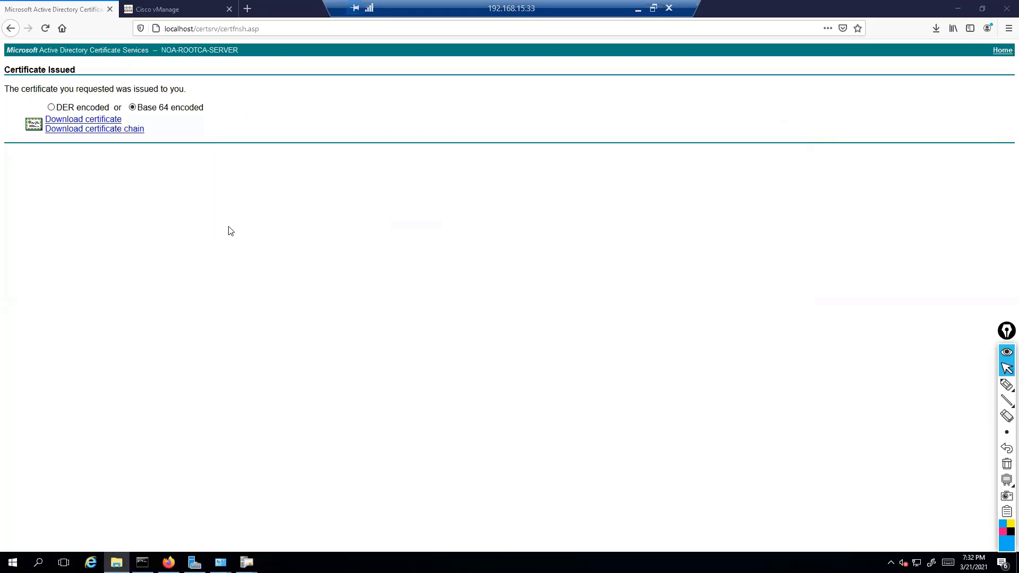
pyautogui.click(997, 53)
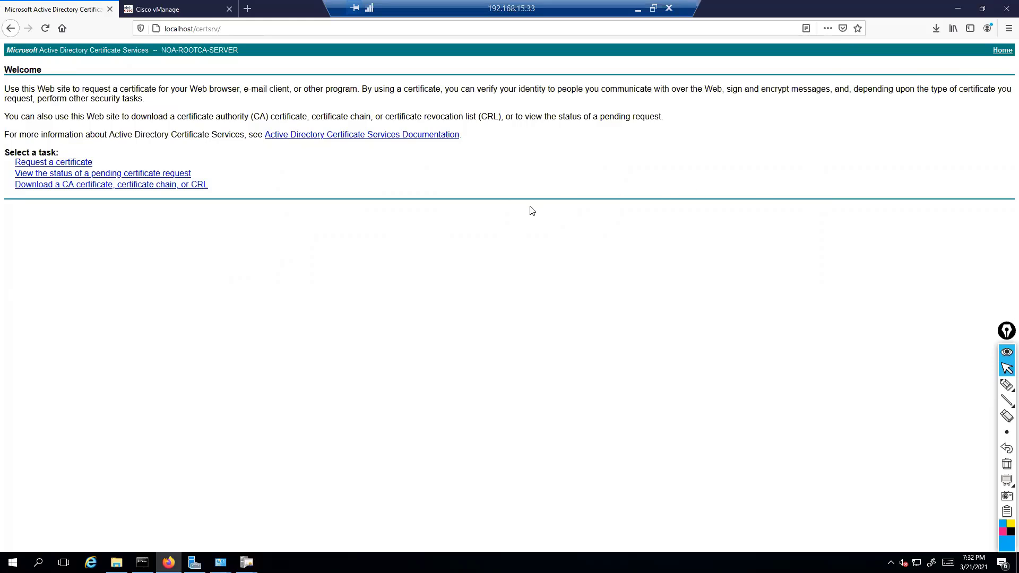
# Step: Switch to Cisco vManage, install the copied vSmart certificate text on the controllers and refresh the installation task
pyautogui.click(164, 10)
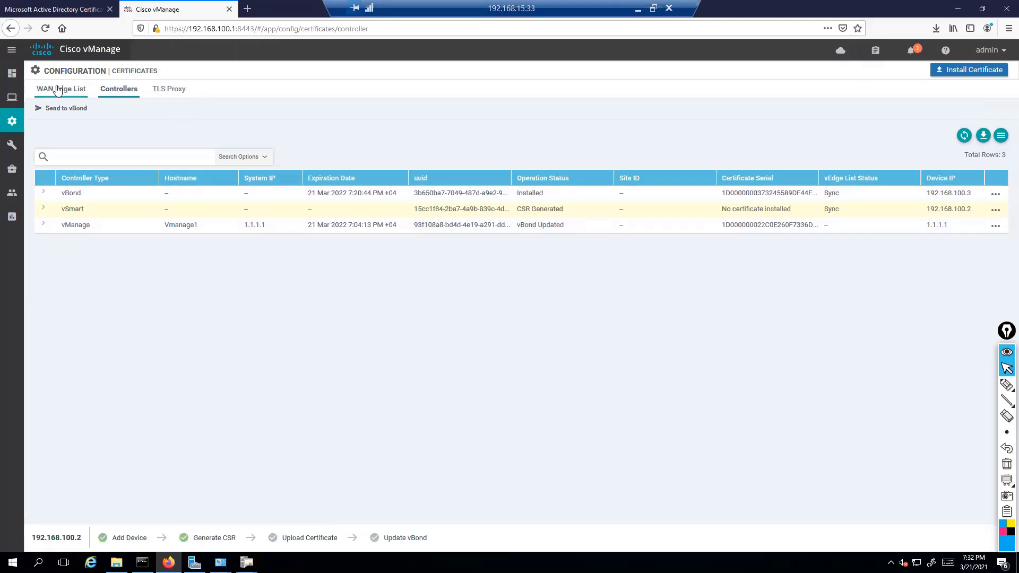
pyautogui.moveTo(12, 121)
pyautogui.click(960, 70)
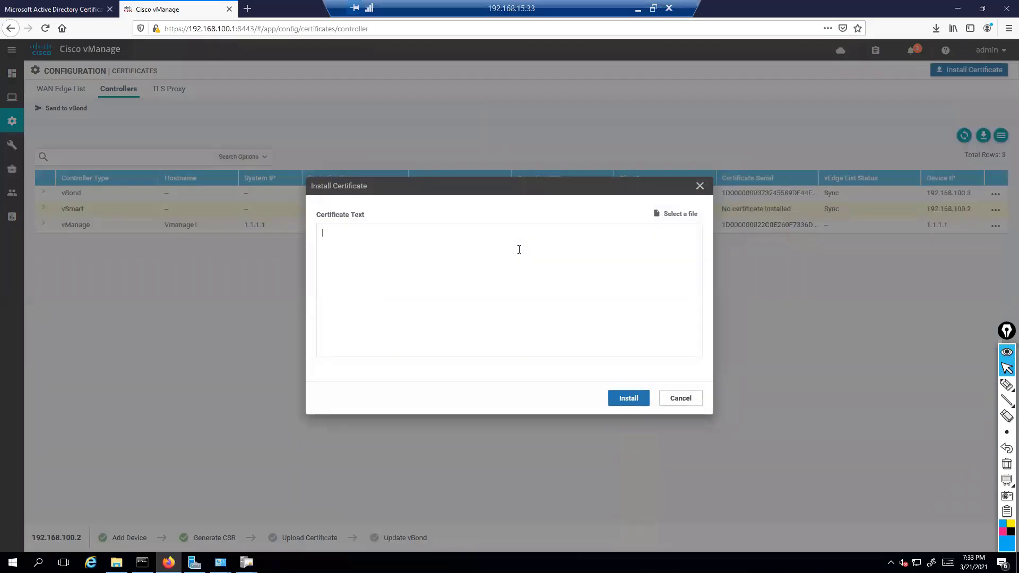
pyautogui.hotkey('ctrl', 'v')
pyautogui.click(613, 397)
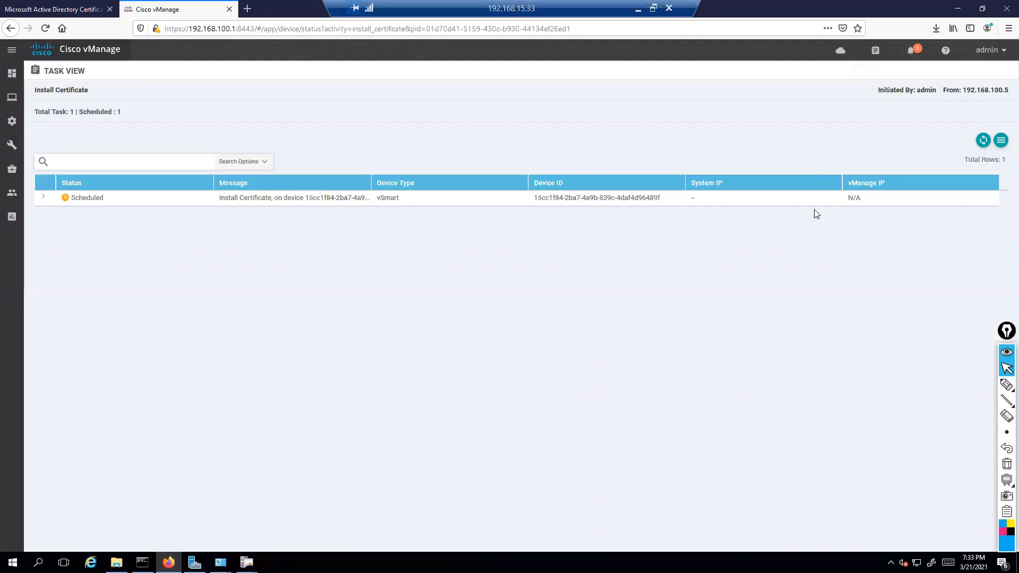
pyautogui.click(982, 140)
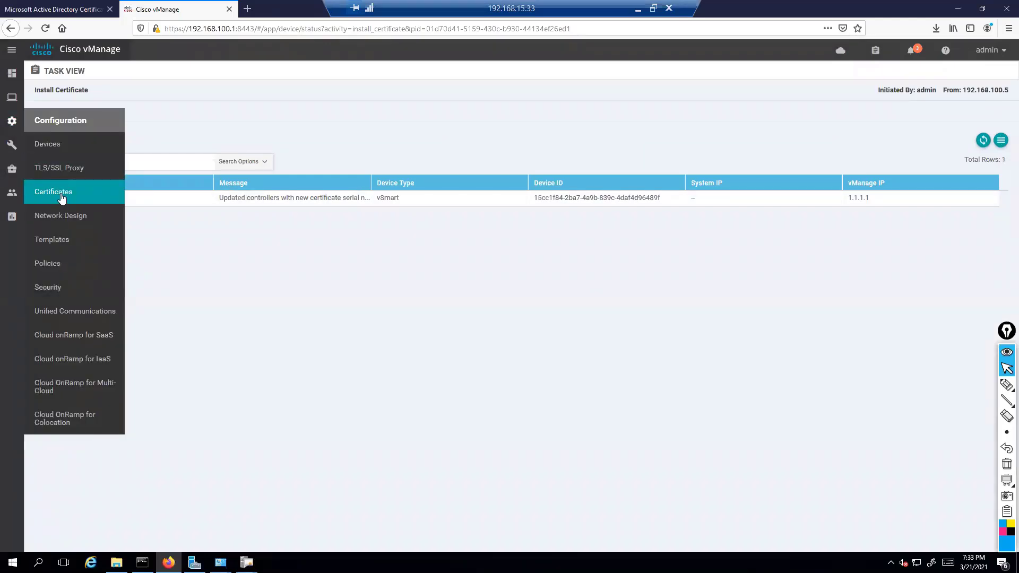
# Step: Examine the operation status of the vBond, vSmart and vManage in the controller certificates list and refresh it
pyautogui.click(63, 196)
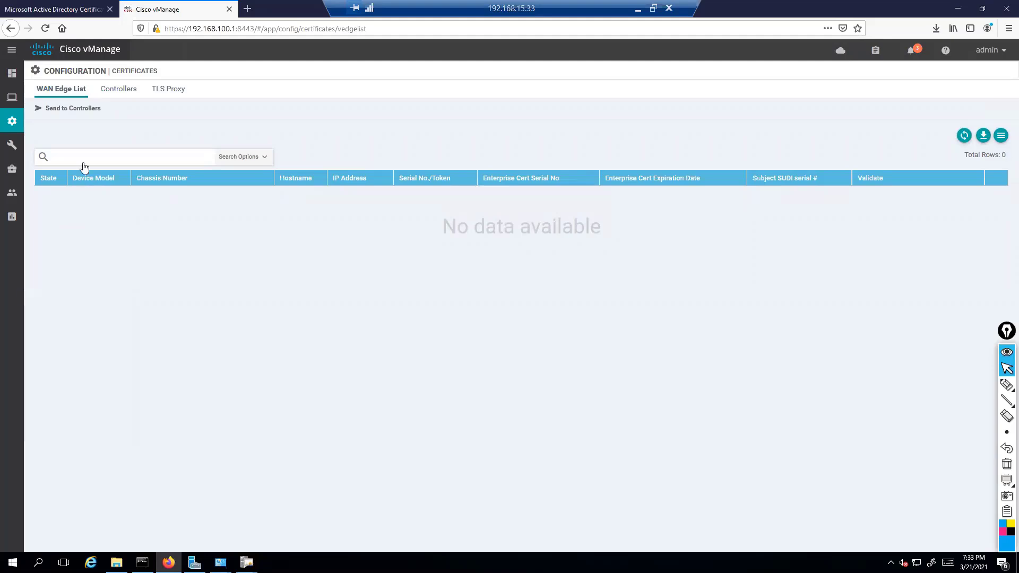
pyautogui.click(119, 89)
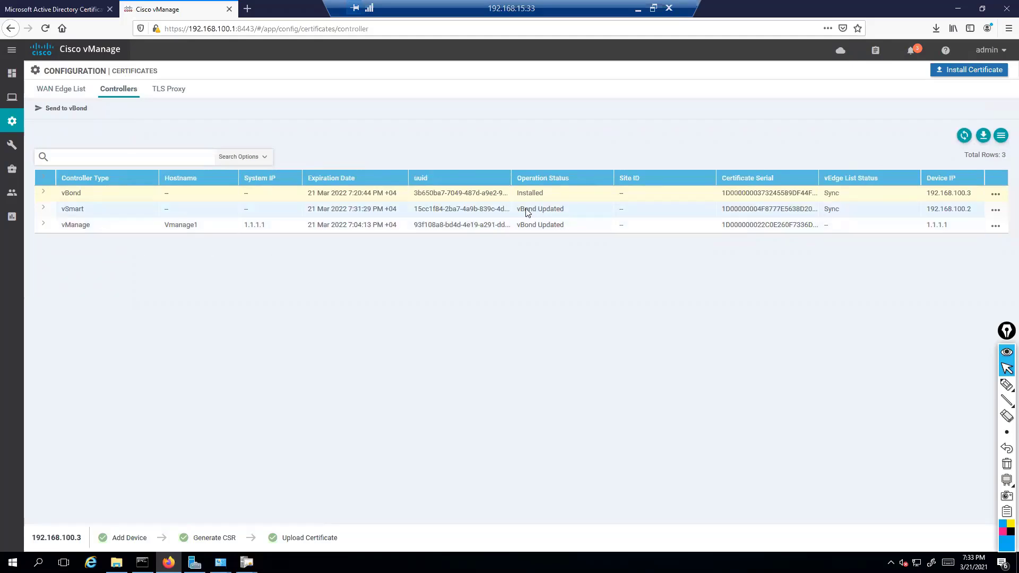
pyautogui.moveTo(521, 192); pyautogui.dragTo(567, 225)
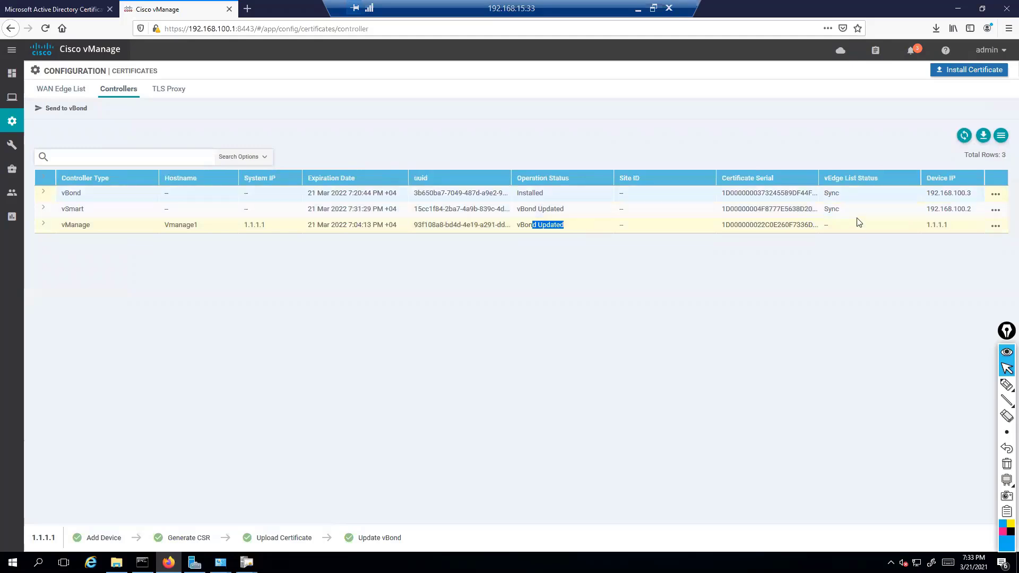
pyautogui.click(965, 135)
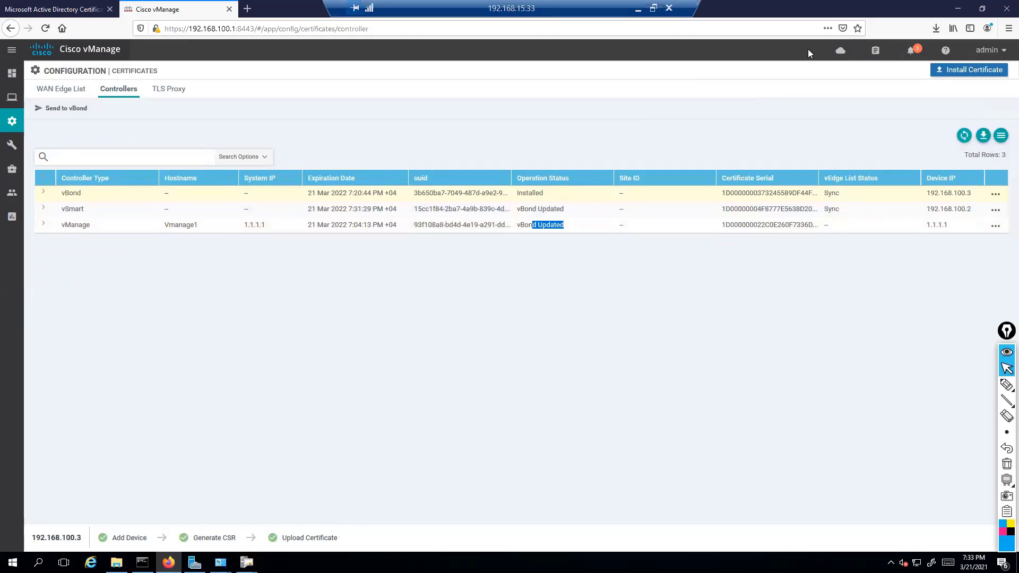
# Step: Bring up the host computer's open windows to switch away from the 192.168.15.33 Remote Desktop session
pyautogui.press('alt')
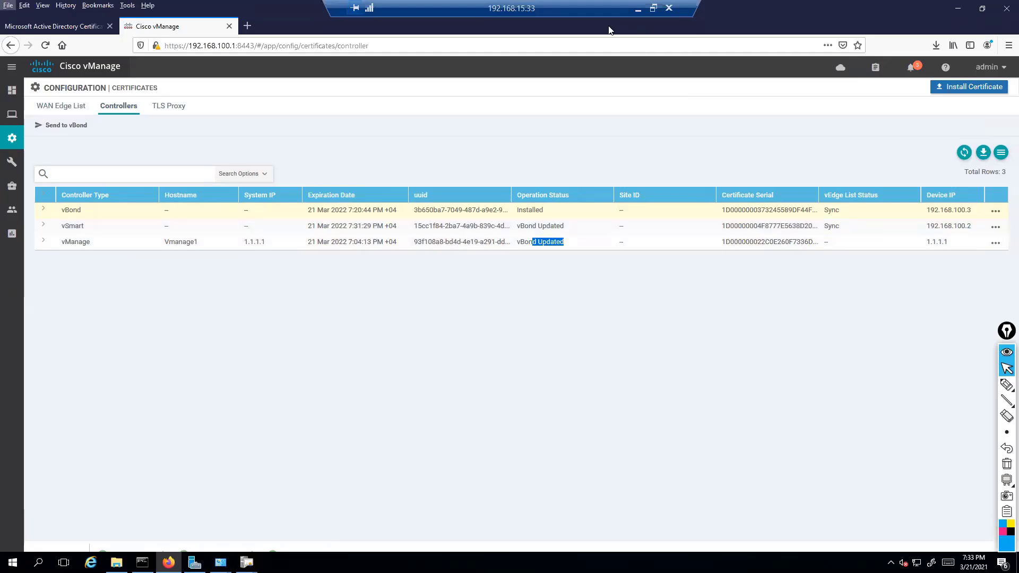
pyautogui.hotkey('alt', 'Tab')
pyautogui.hotkey('alt', 'Tab')
pyautogui.hotkey('alt', 'Tab')
pyautogui.hotkey('alt', 'Tab')
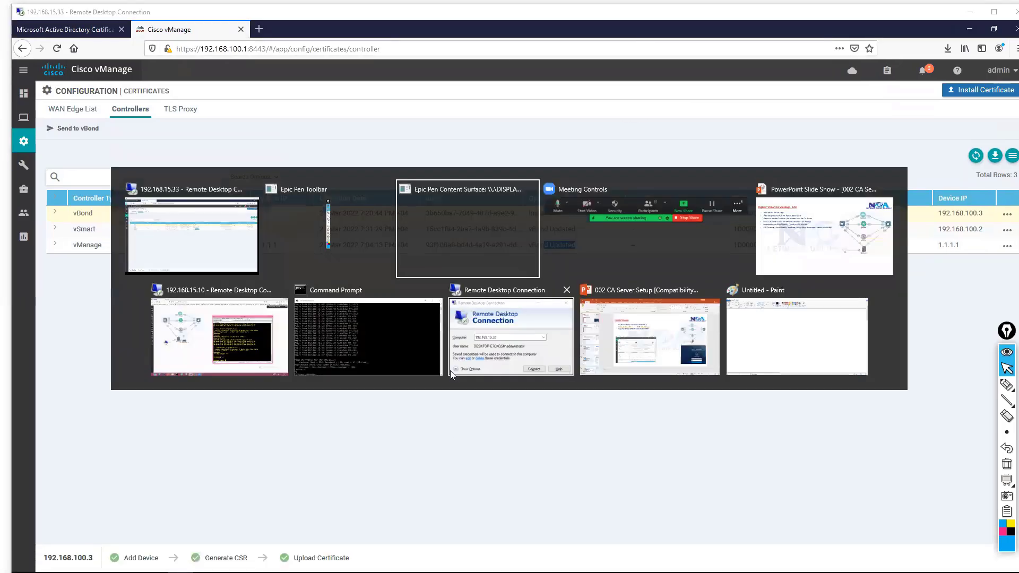